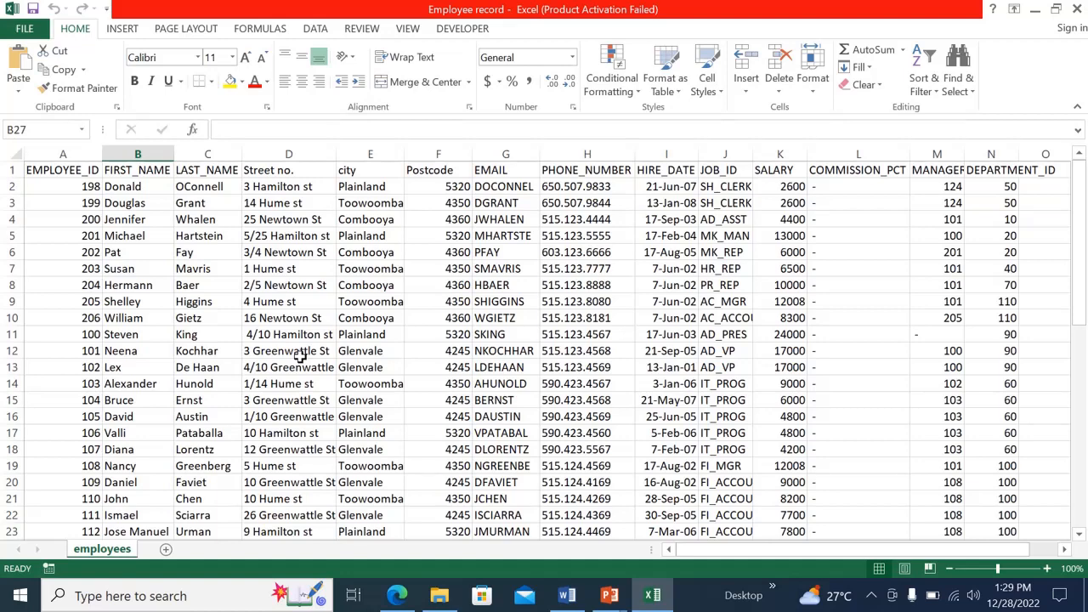
pyautogui.click(22, 31)
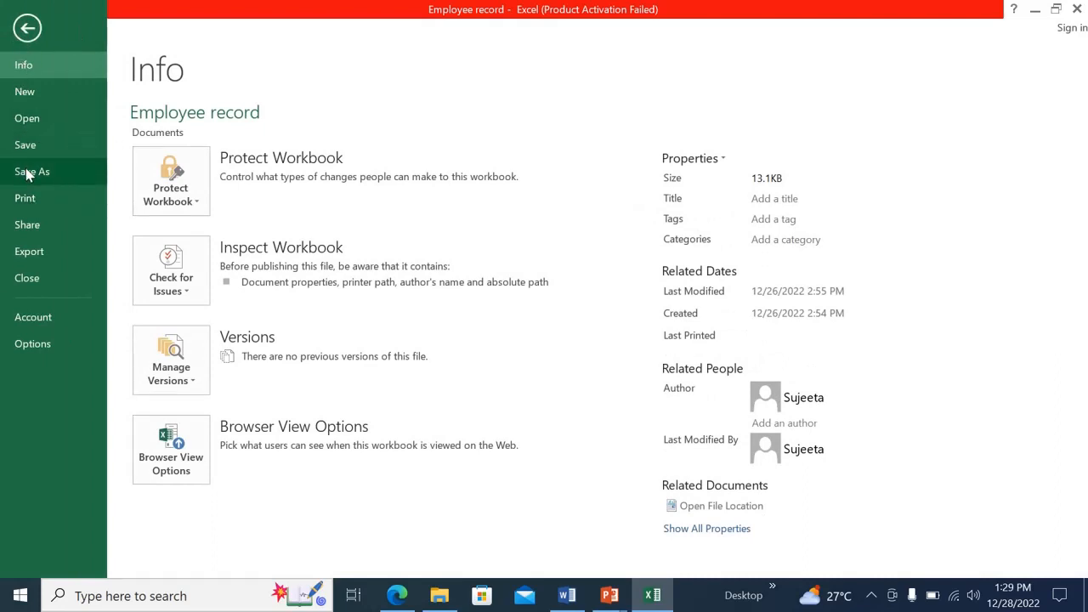
pyautogui.click(28, 173)
pyautogui.click(446, 171)
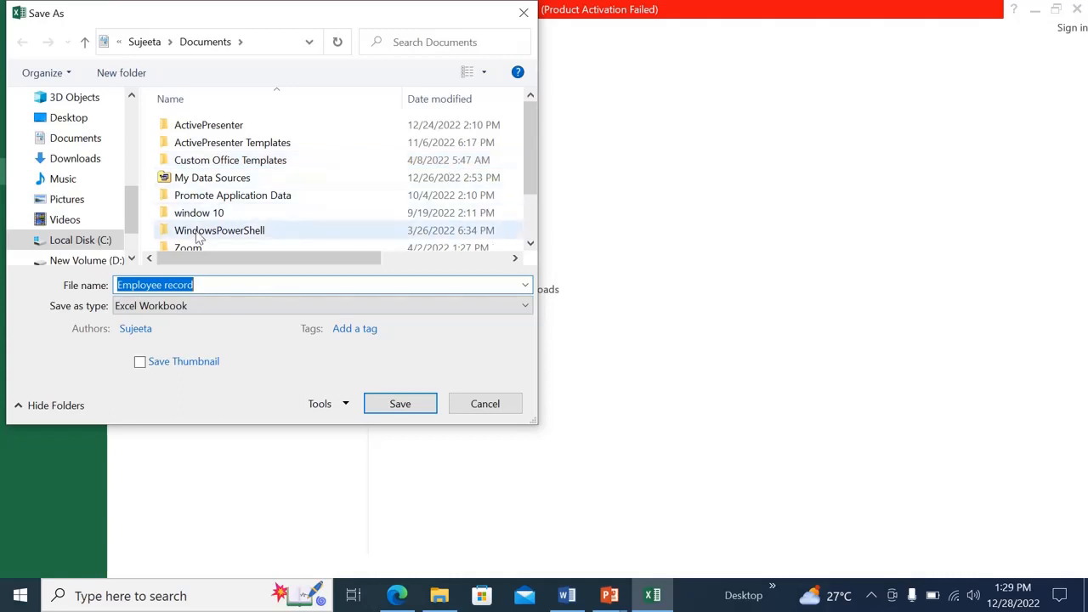
pyautogui.click(476, 404)
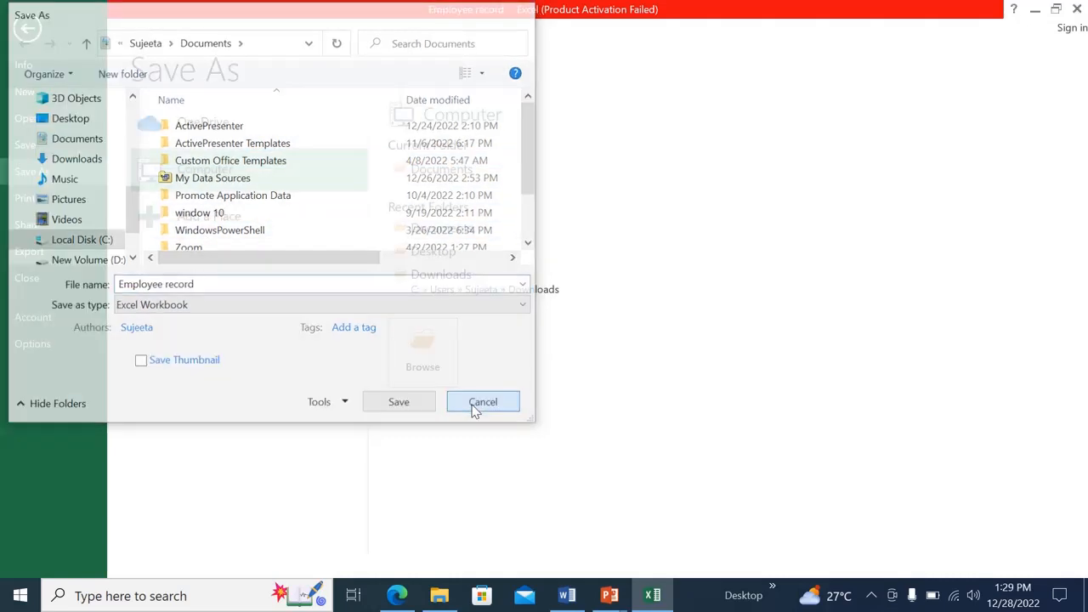
# Close the Employee record workbook and switch to the meeting invitation letter in Word
pyautogui.click(1076, 8)
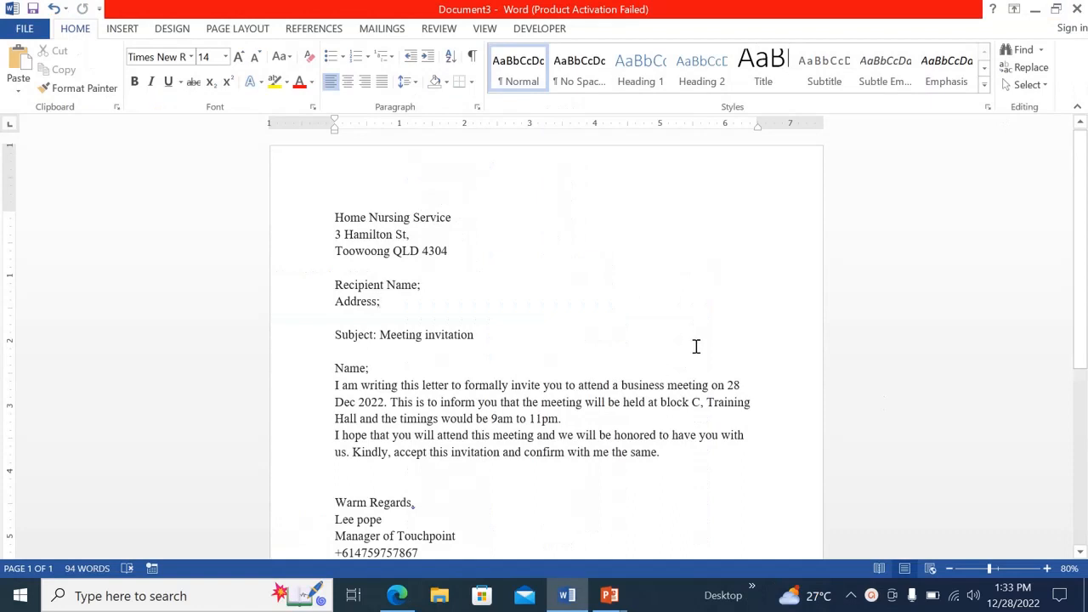
pyautogui.moveTo(1087, 245)
pyautogui.mouseDown()
pyautogui.moveTo(1087, 350)
pyautogui.moveTo(1085, 233)
pyautogui.moveTo(1085, 357)
pyautogui.moveTo(1086, 238)
pyautogui.mouseUp()
pyautogui.moveTo(335, 219); pyautogui.dragTo(457, 253)
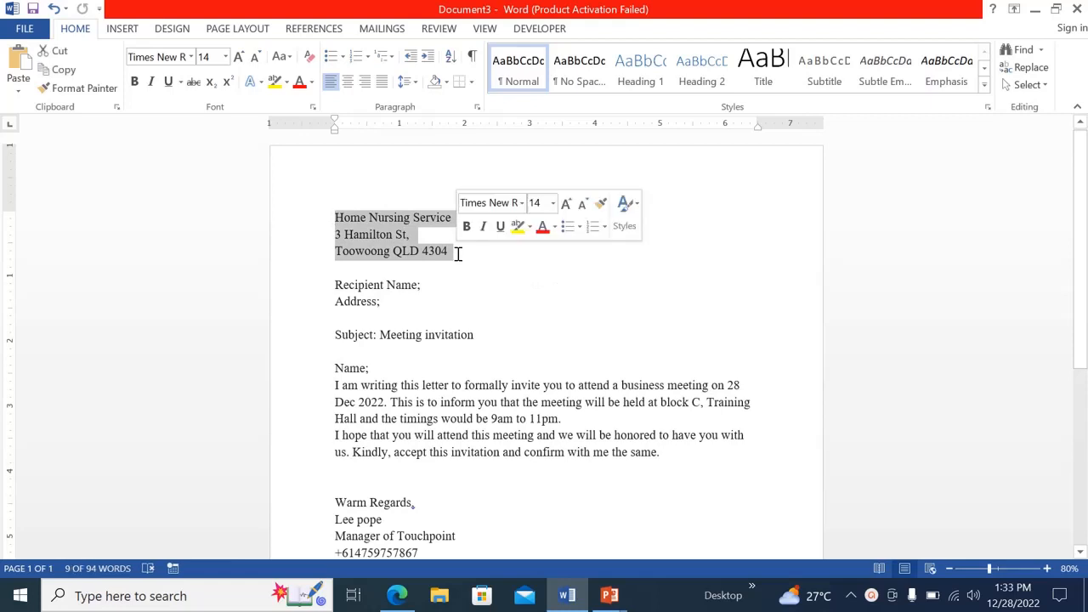
pyautogui.click(454, 254)
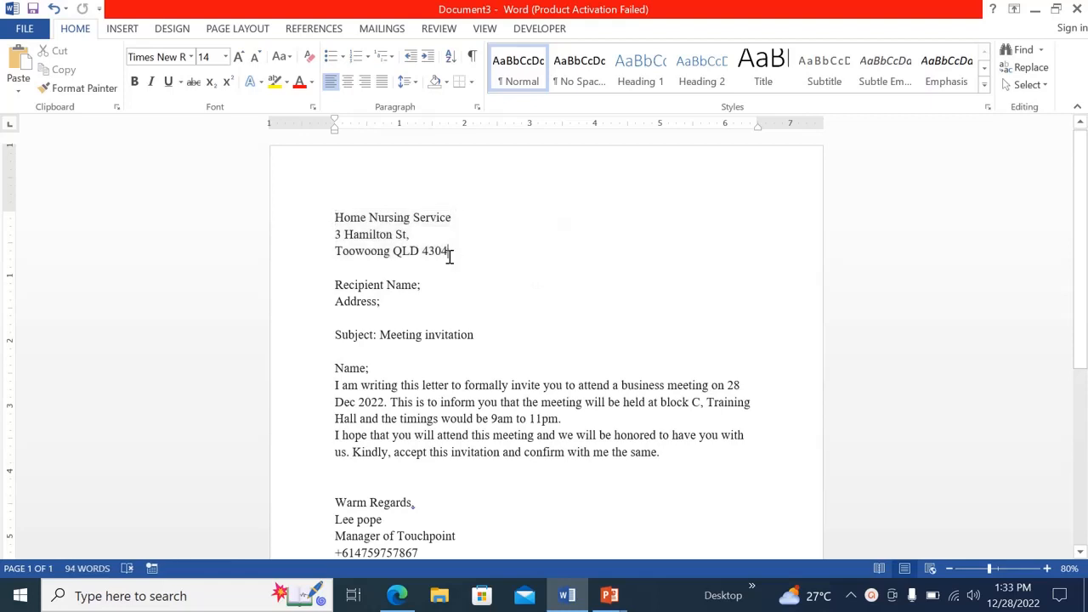
pyautogui.moveTo(336, 281); pyautogui.dragTo(414, 302)
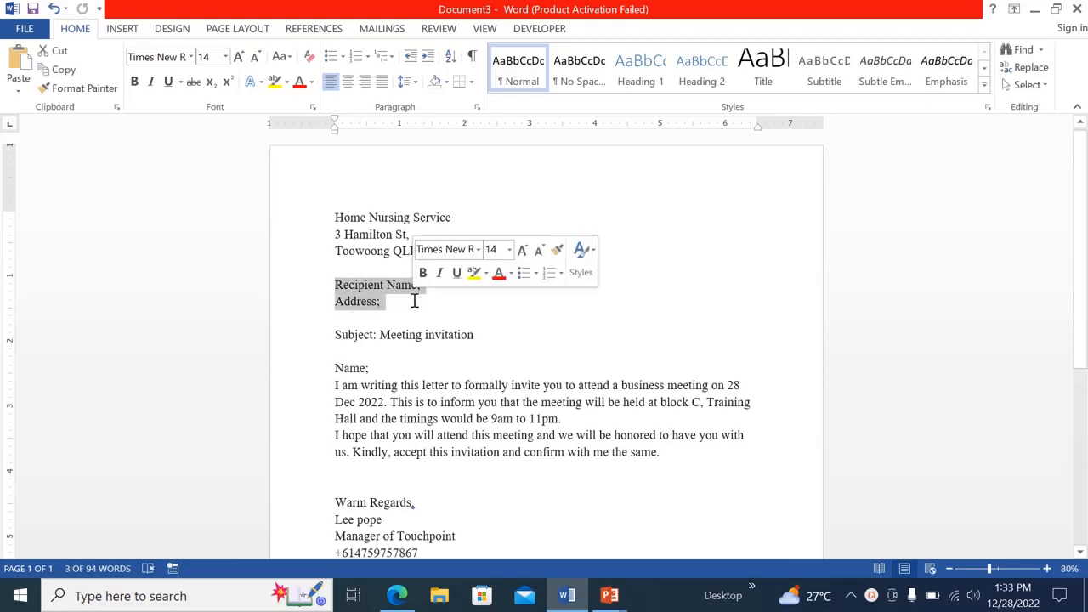
# Make the letter's "Subject: Meeting invitation" line bold
pyautogui.moveTo(336, 335); pyautogui.dragTo(483, 340)
pyautogui.moveTo(1082, 272); pyautogui.dragTo(1082, 287)
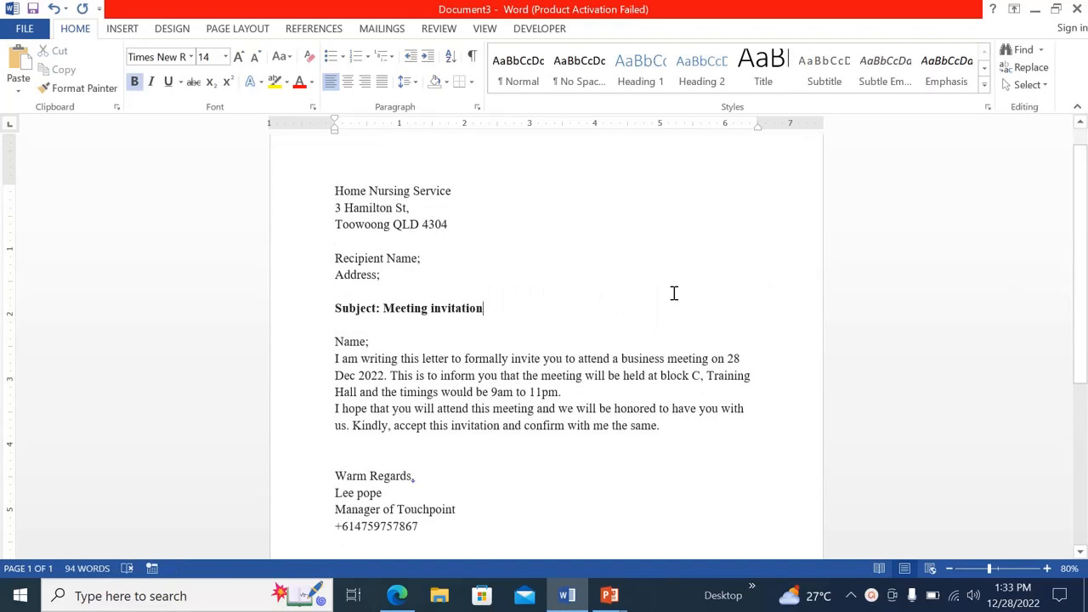
# Add a blank line below the "Name;" salutation and another between the two body paragraphs of the letter
pyautogui.moveTo(376, 343); pyautogui.dragTo(329, 348)
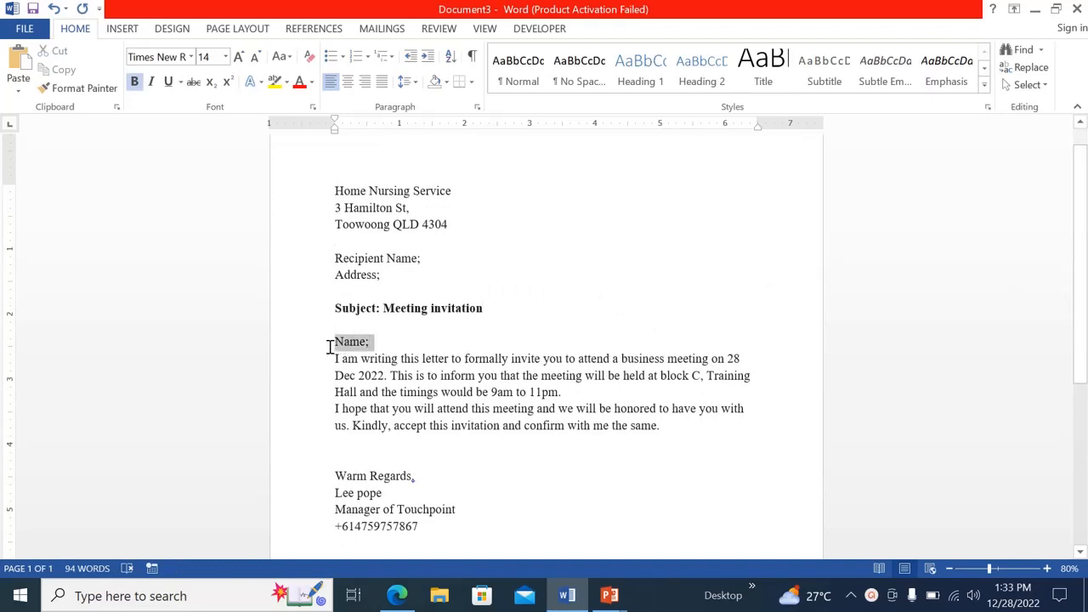
pyautogui.click(377, 349)
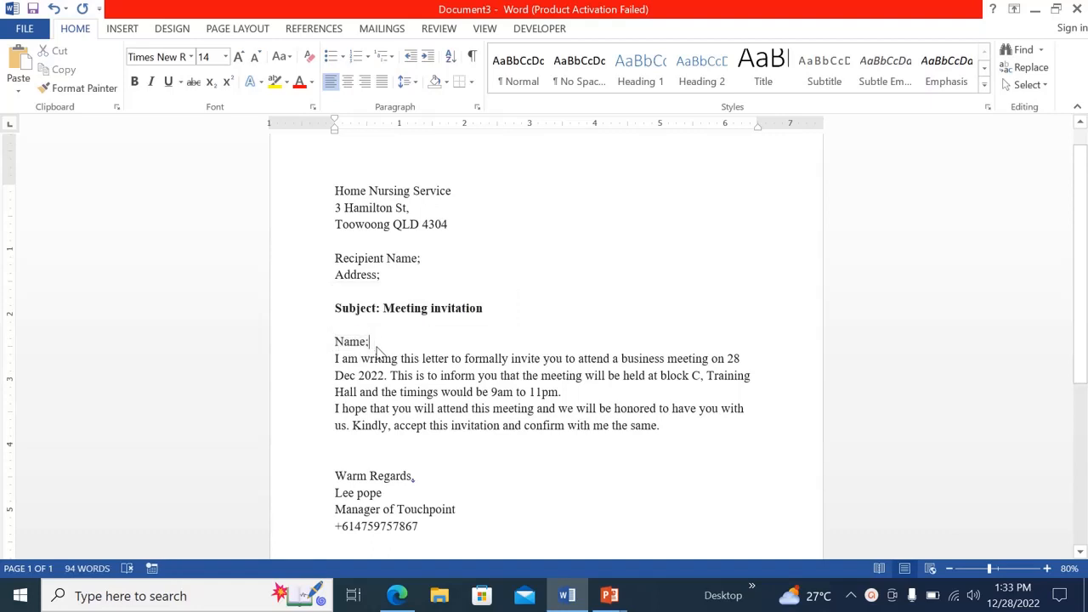
pyautogui.press('Return')
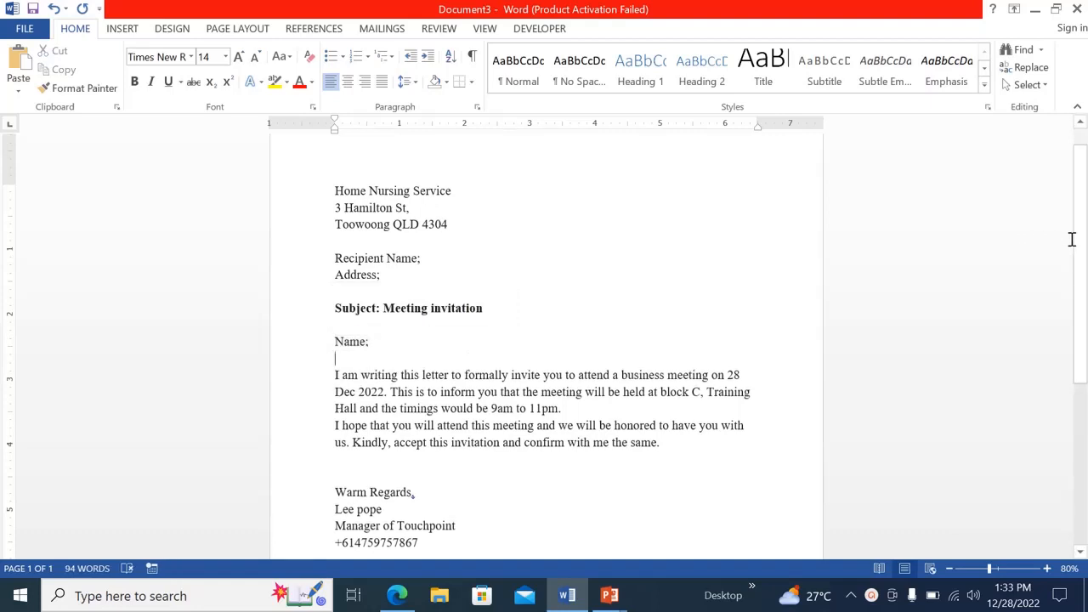
pyautogui.moveTo(1080, 243); pyautogui.dragTo(1080, 264)
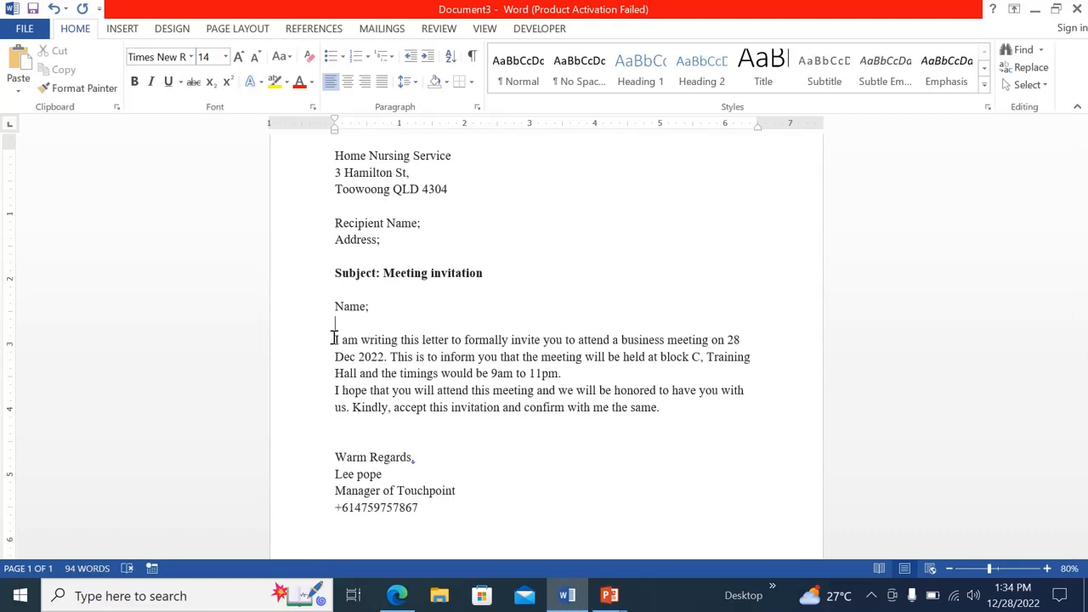
pyautogui.moveTo(562, 374); pyautogui.dragTo(507, 375)
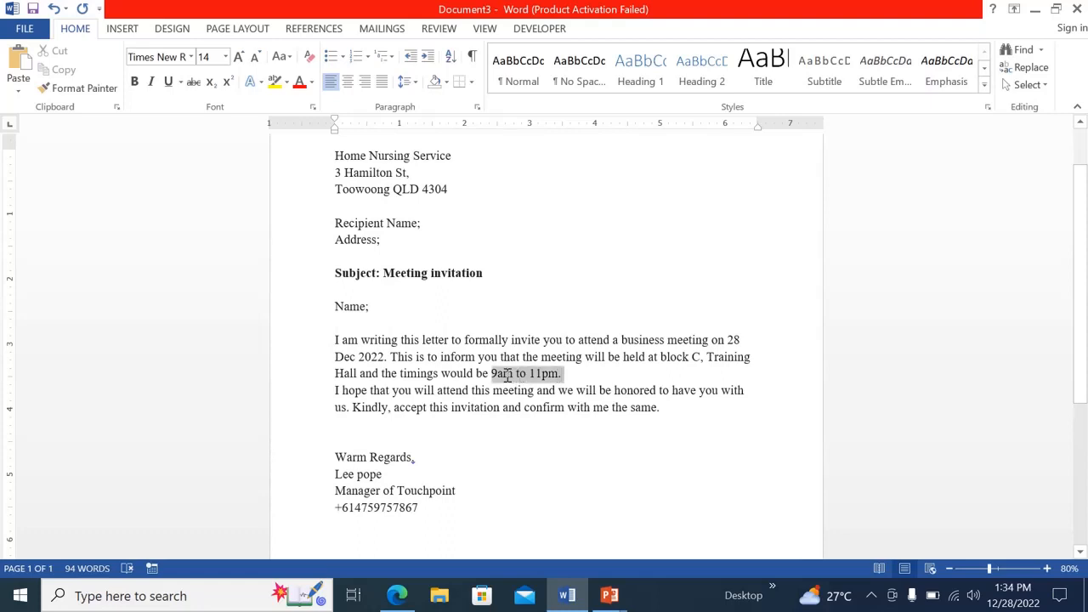
pyautogui.click(582, 375)
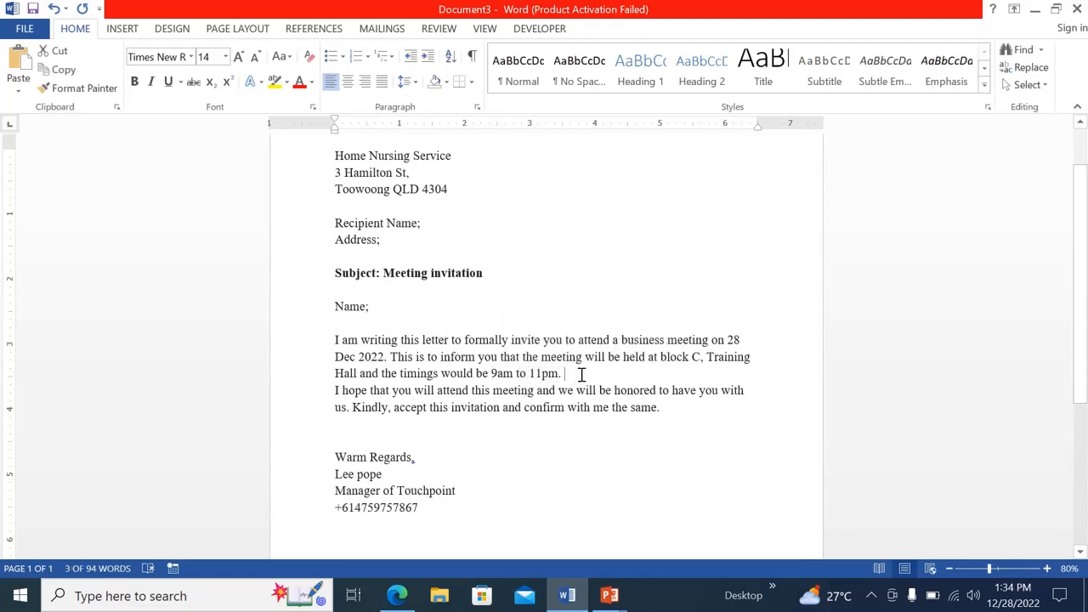
pyautogui.press('Return')
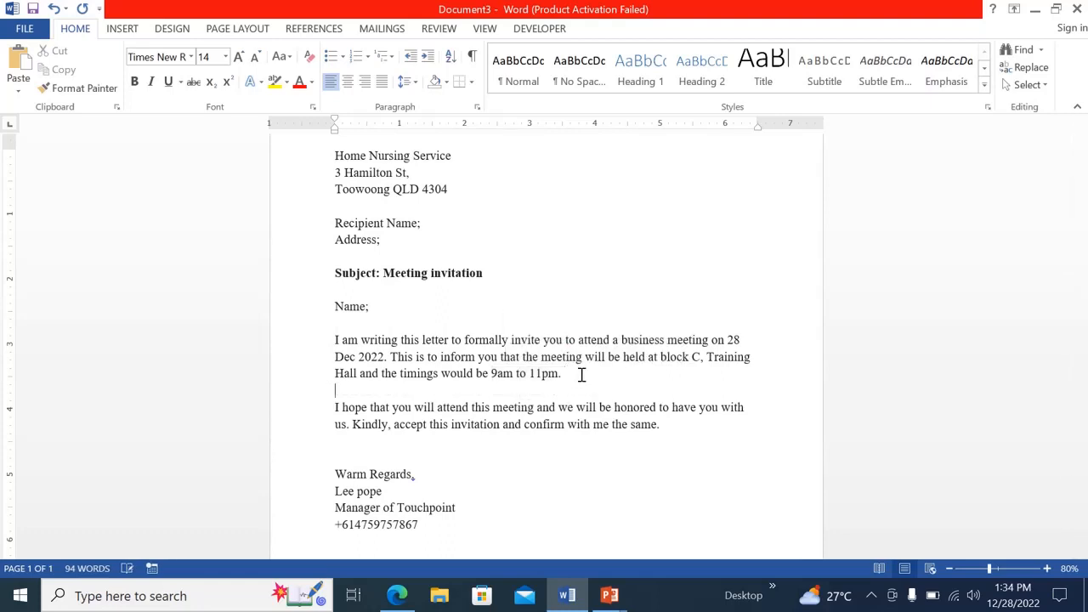
# Start the mail merge for the letter with the Normal Word Document type
pyautogui.moveTo(1084, 297); pyautogui.dragTo(1085, 229)
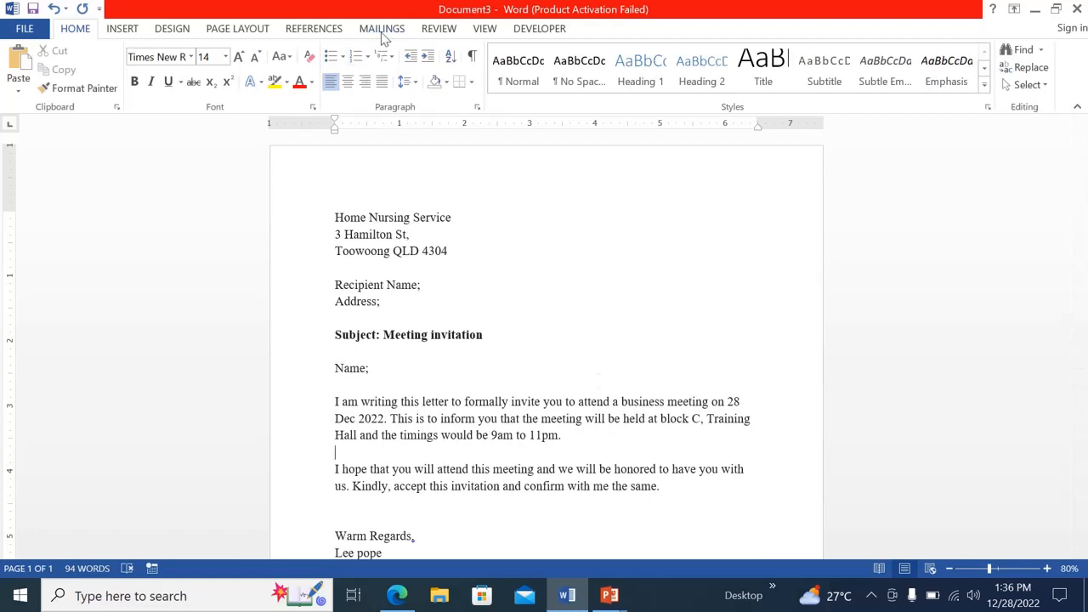
pyautogui.click(382, 33)
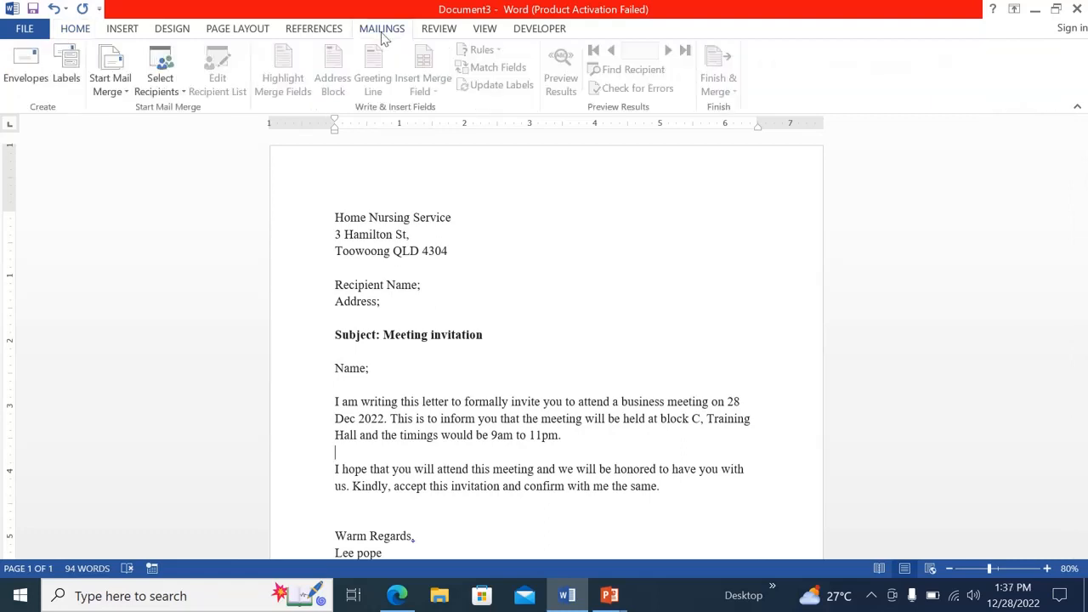
pyautogui.click(122, 91)
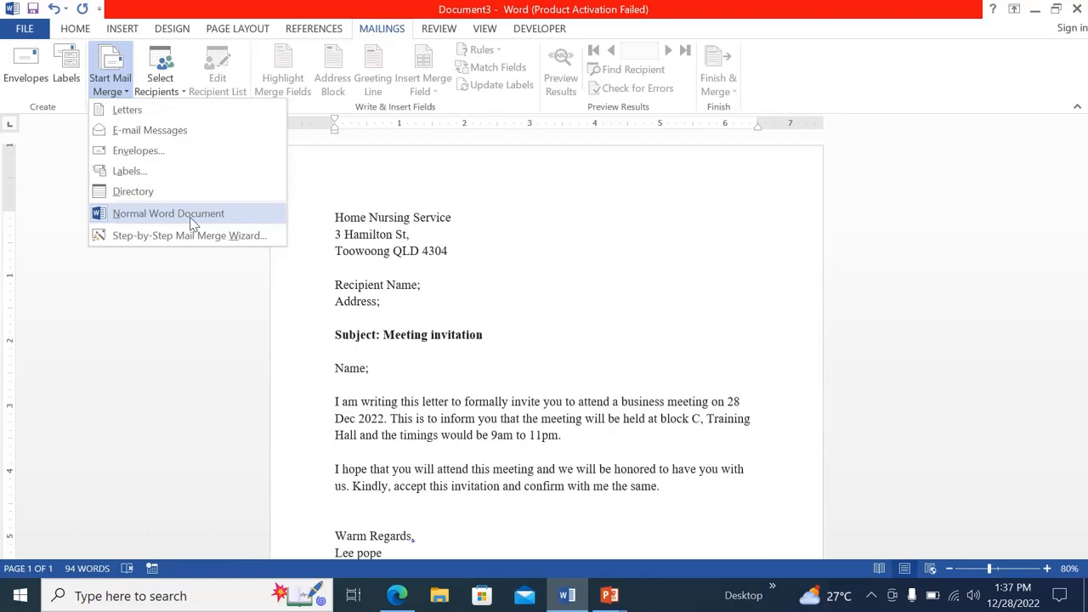
pyautogui.click(142, 223)
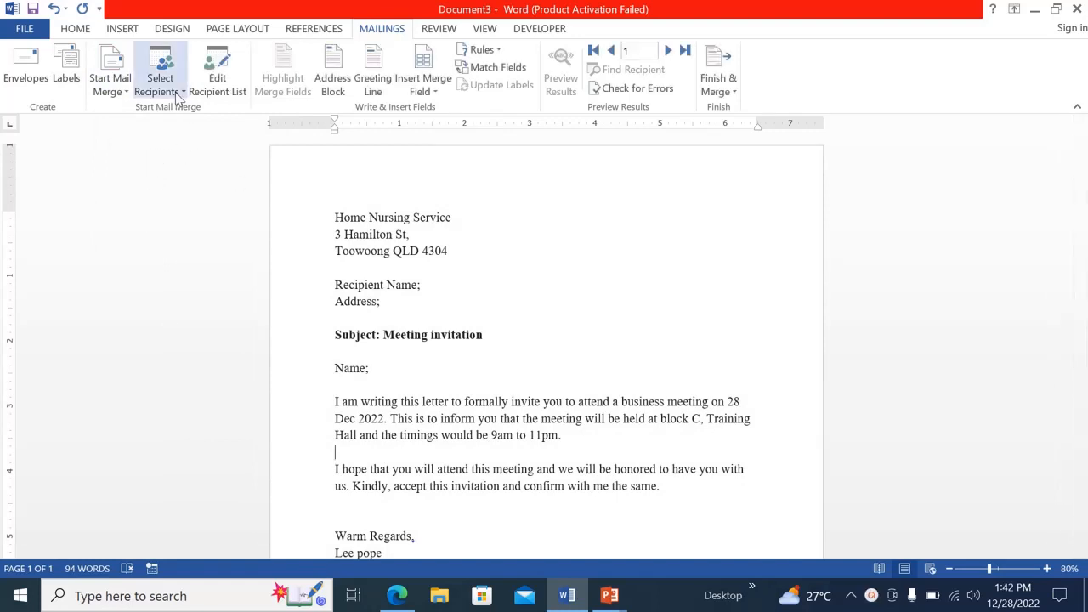
pyautogui.click(177, 95)
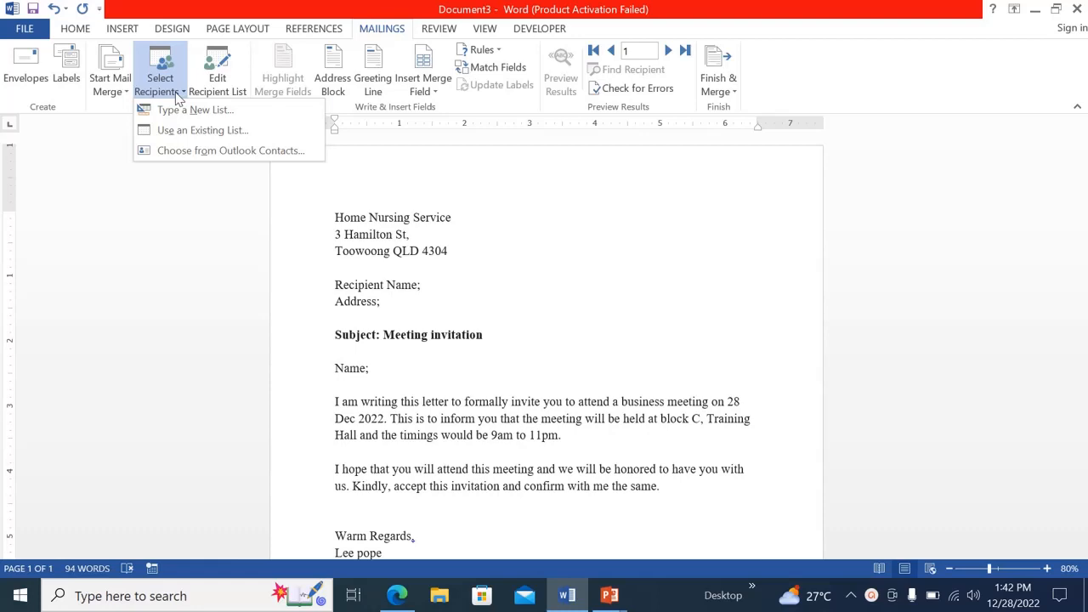
pyautogui.click(180, 110)
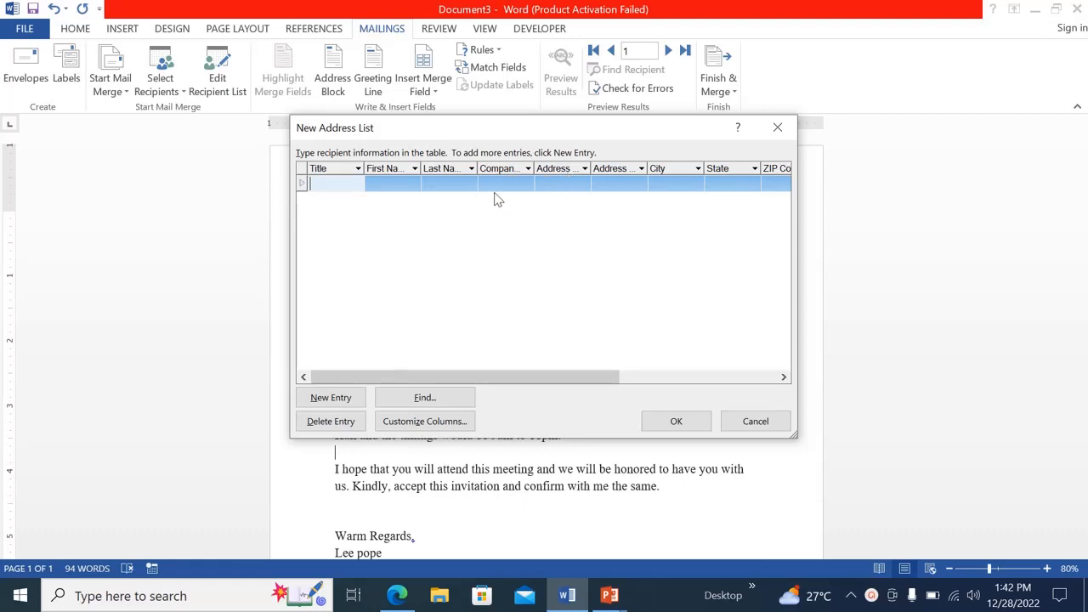
pyautogui.click(407, 425)
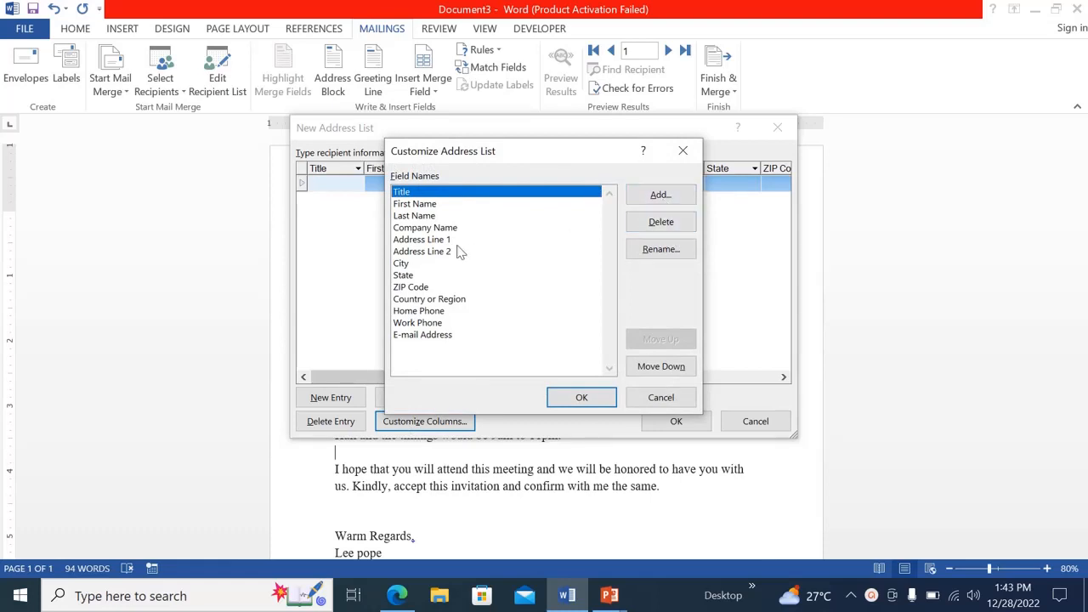
pyautogui.click(437, 311)
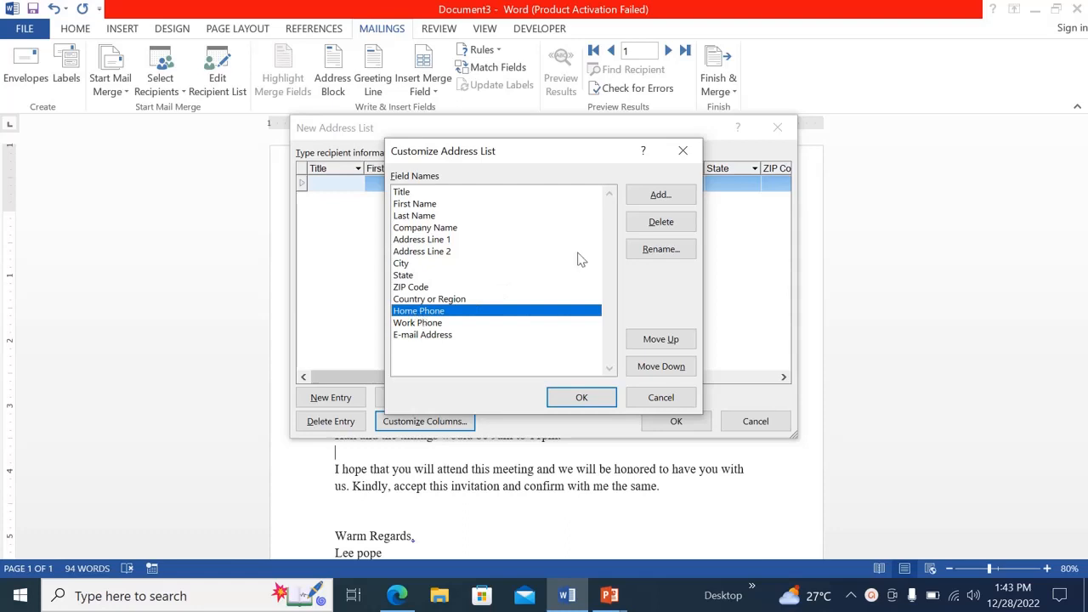
pyautogui.click(661, 222)
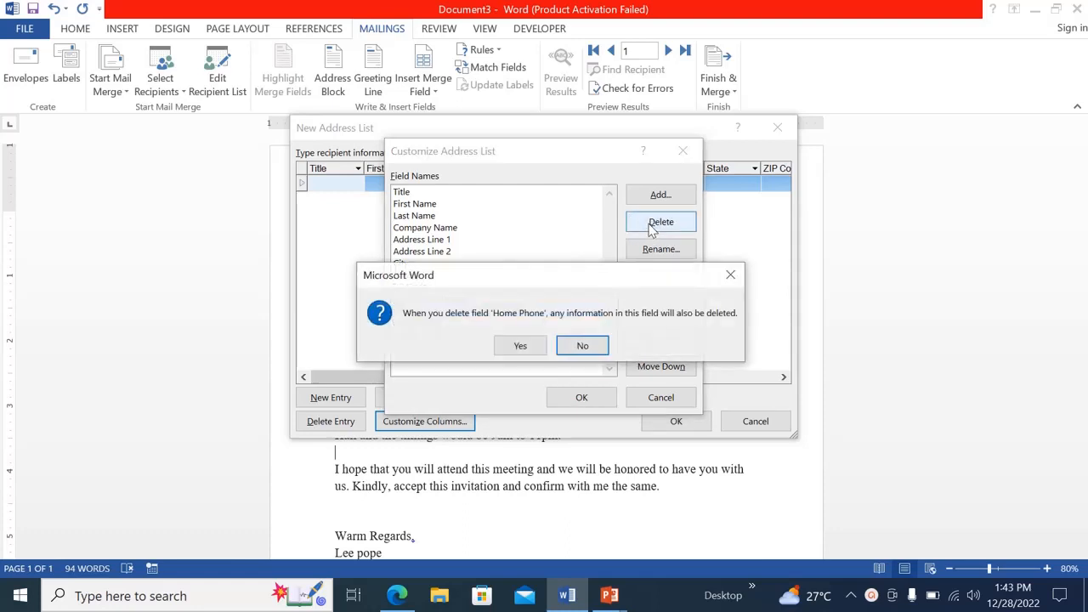
pyautogui.click(517, 345)
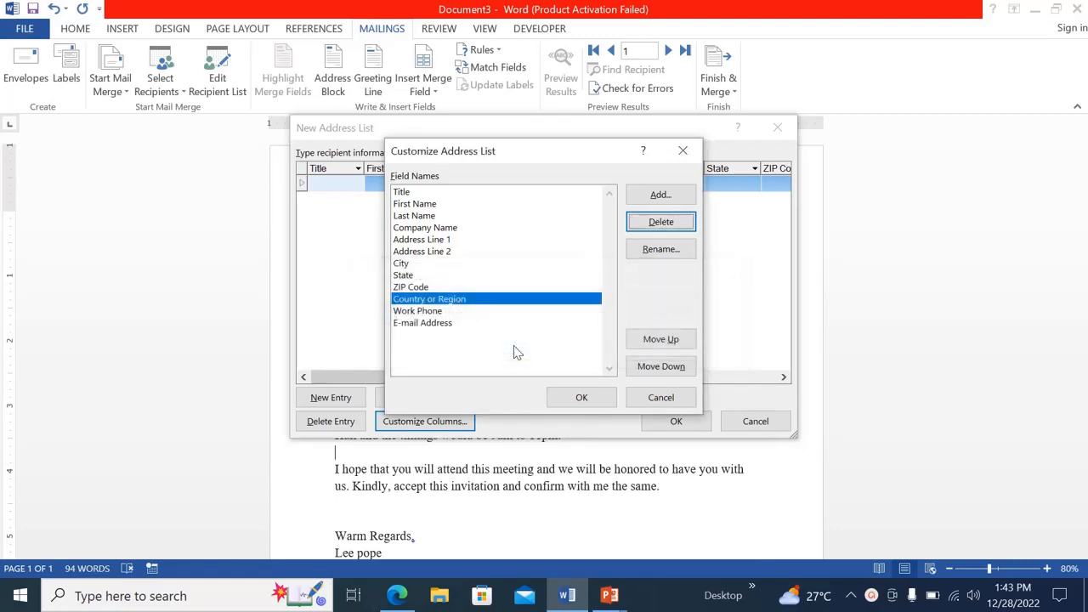
pyautogui.click(682, 152)
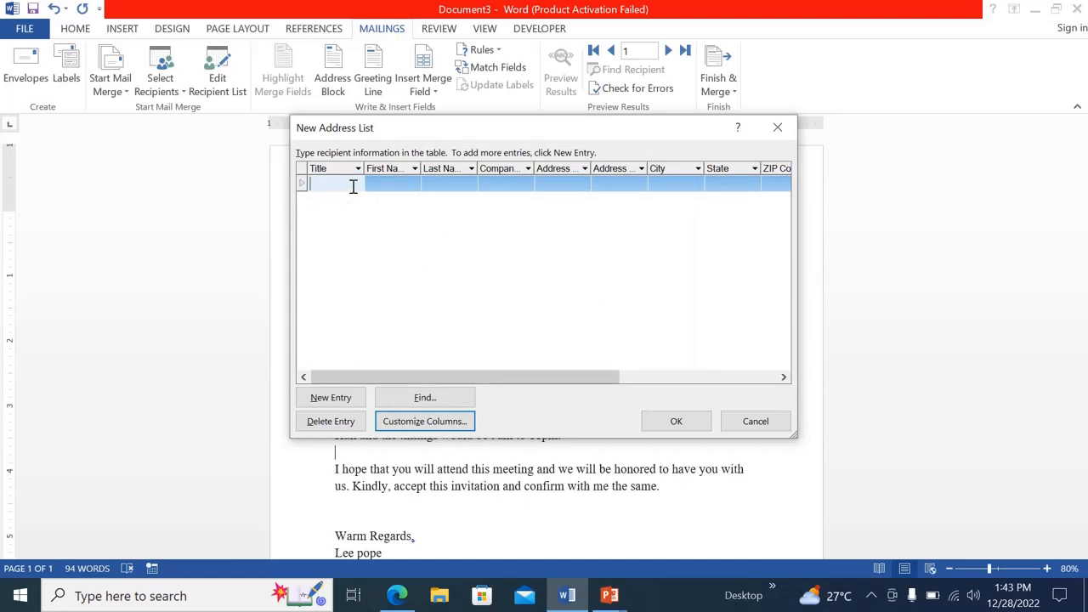
pyautogui.click(381, 188)
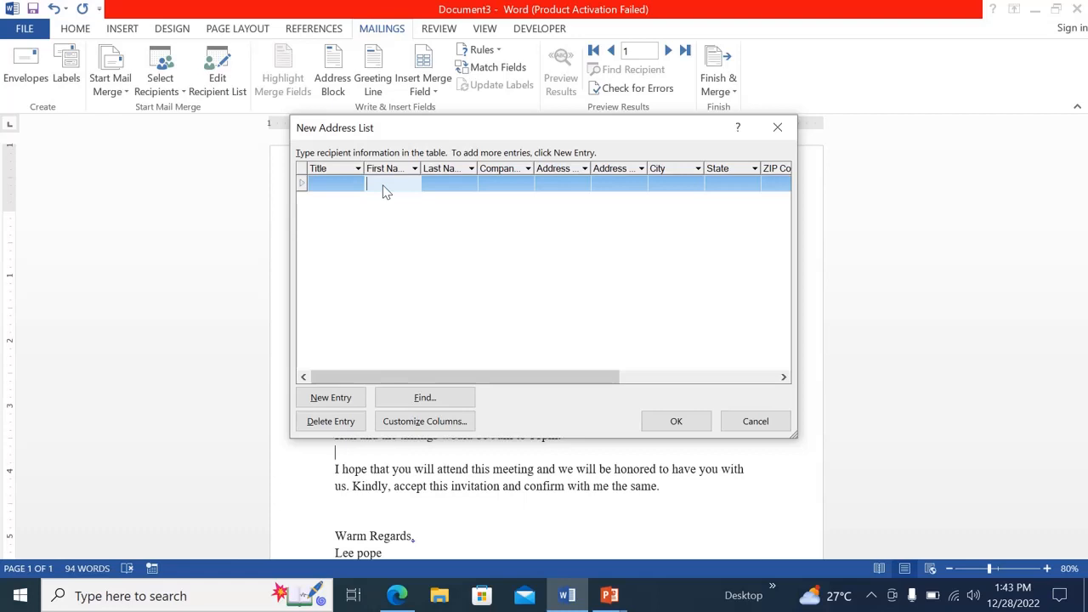
pyautogui.click(751, 422)
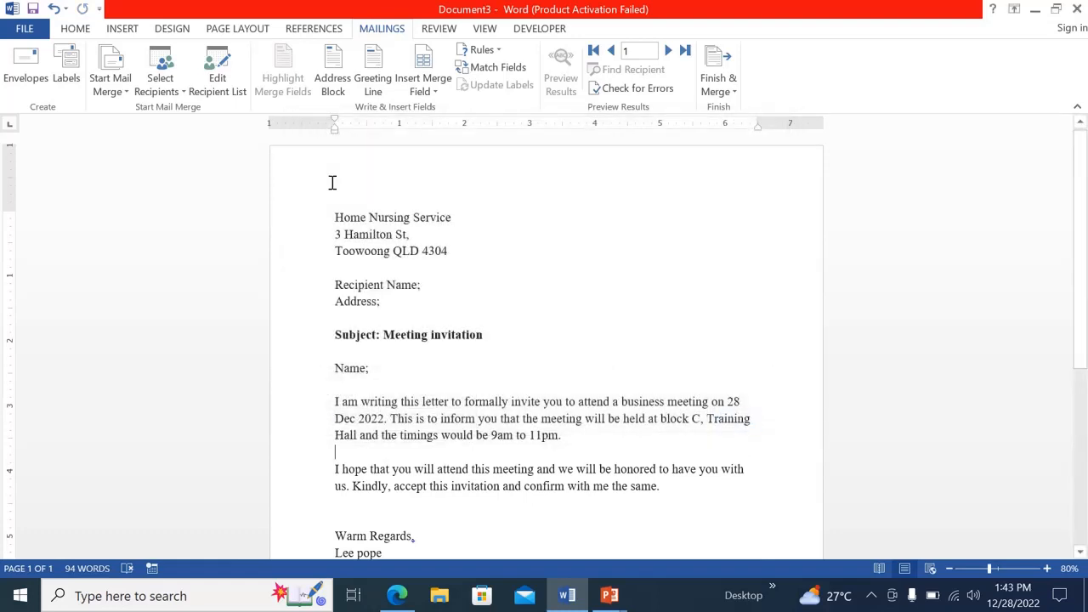
# Attach the existing Employee record workbook from Documents as the recipient list, using the employees$ table with column headers in its first row
pyautogui.click(158, 92)
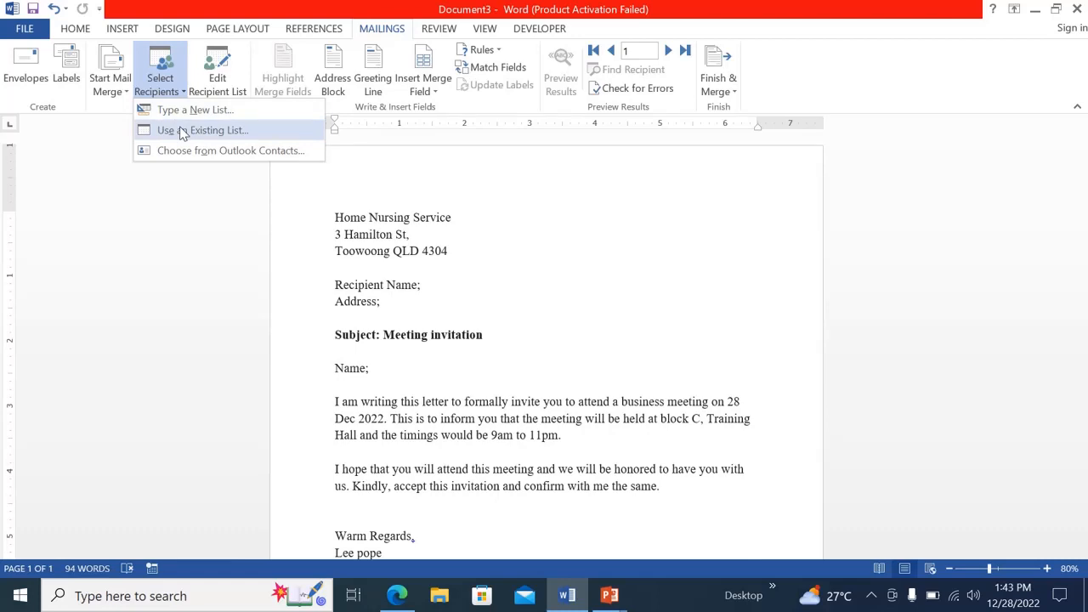
pyautogui.click(182, 132)
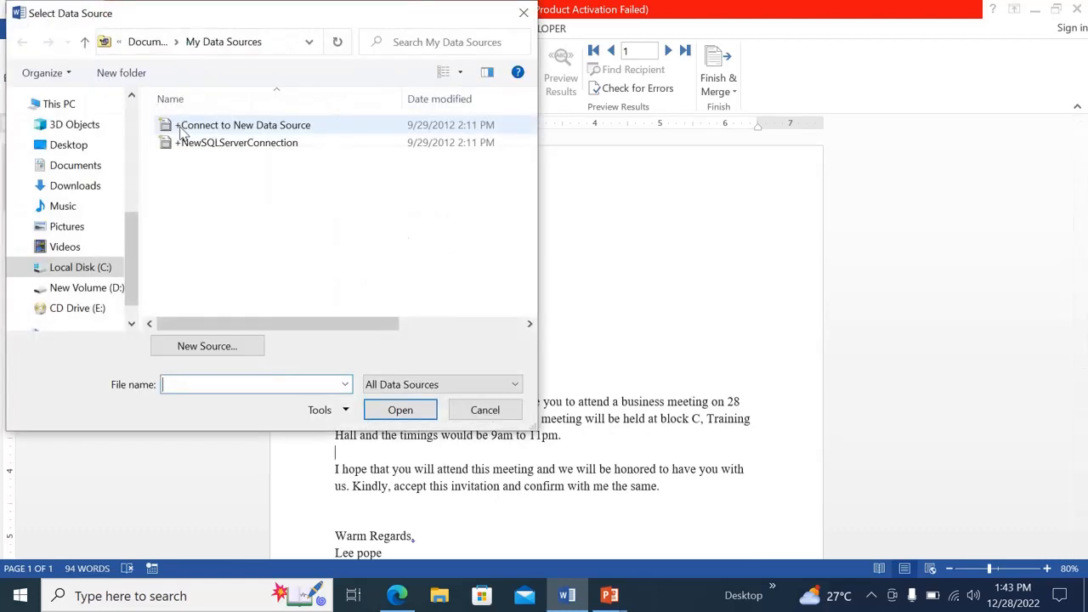
pyautogui.click(81, 170)
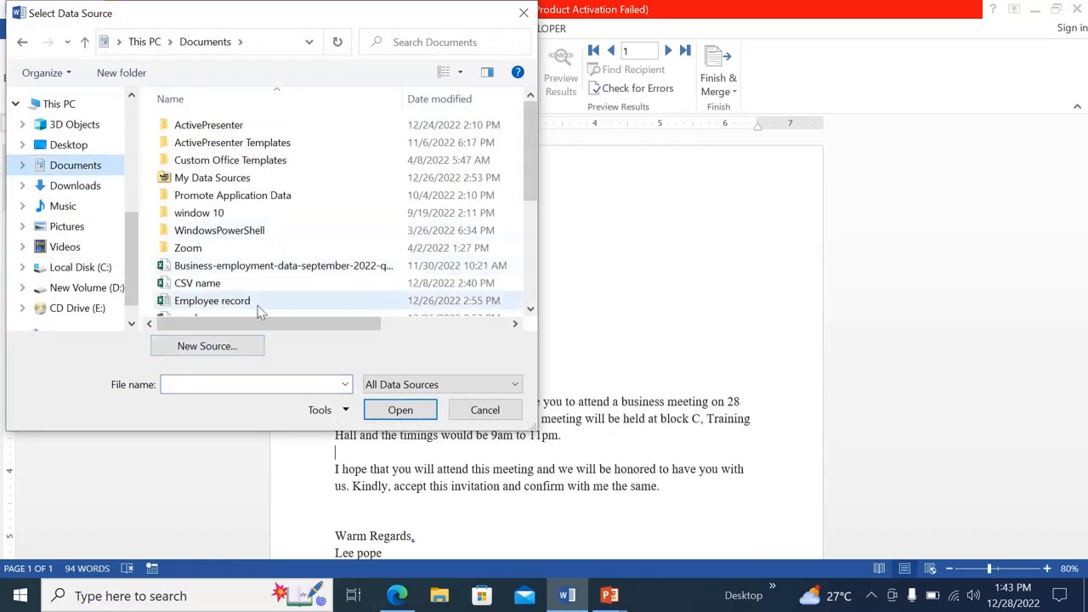
pyautogui.click(229, 303)
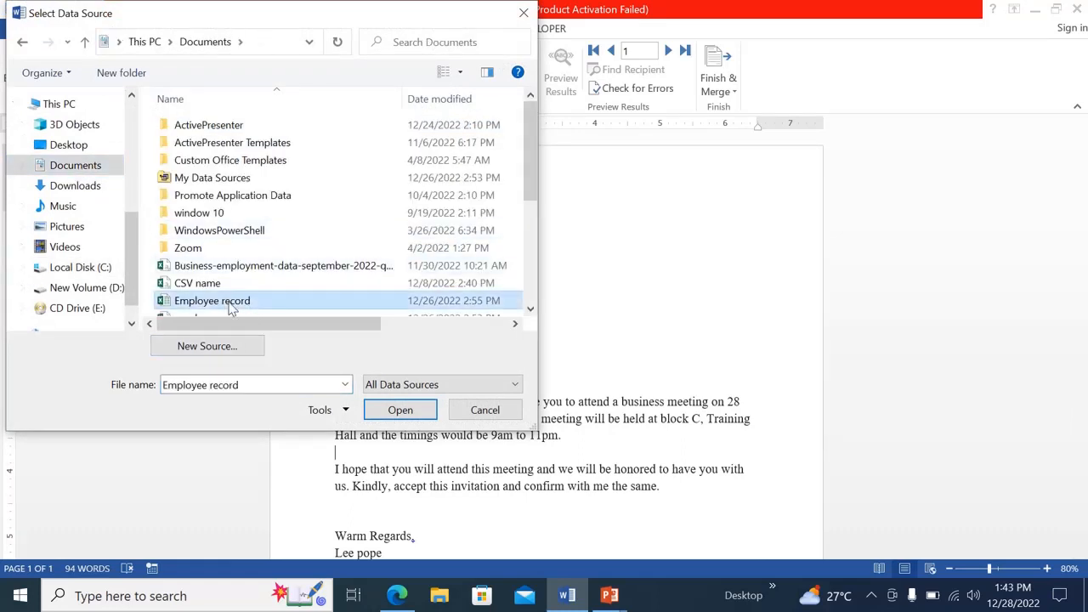
pyautogui.click(400, 410)
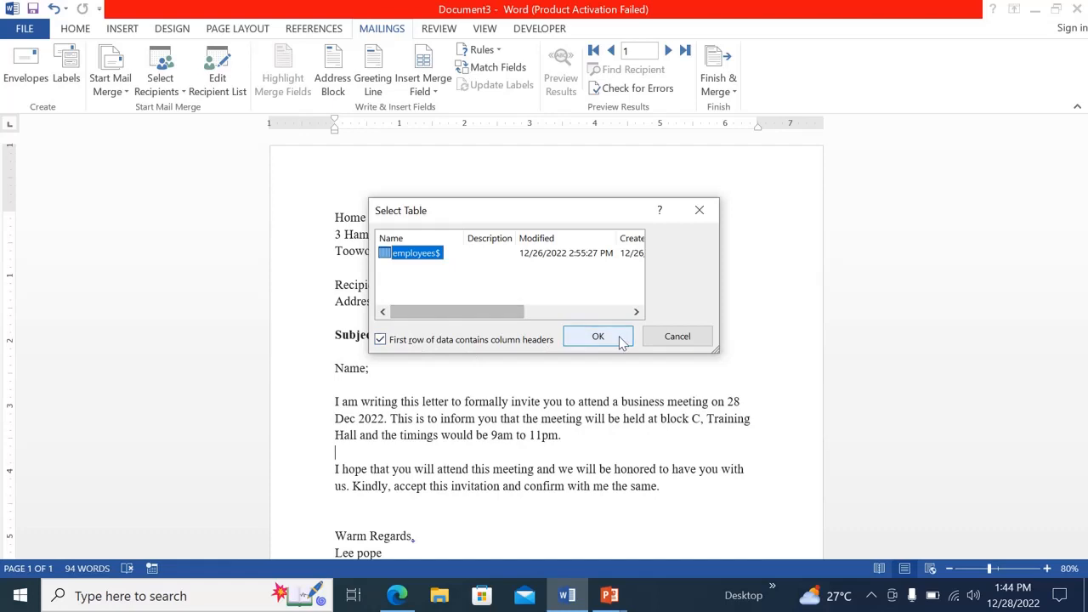
pyautogui.click(597, 340)
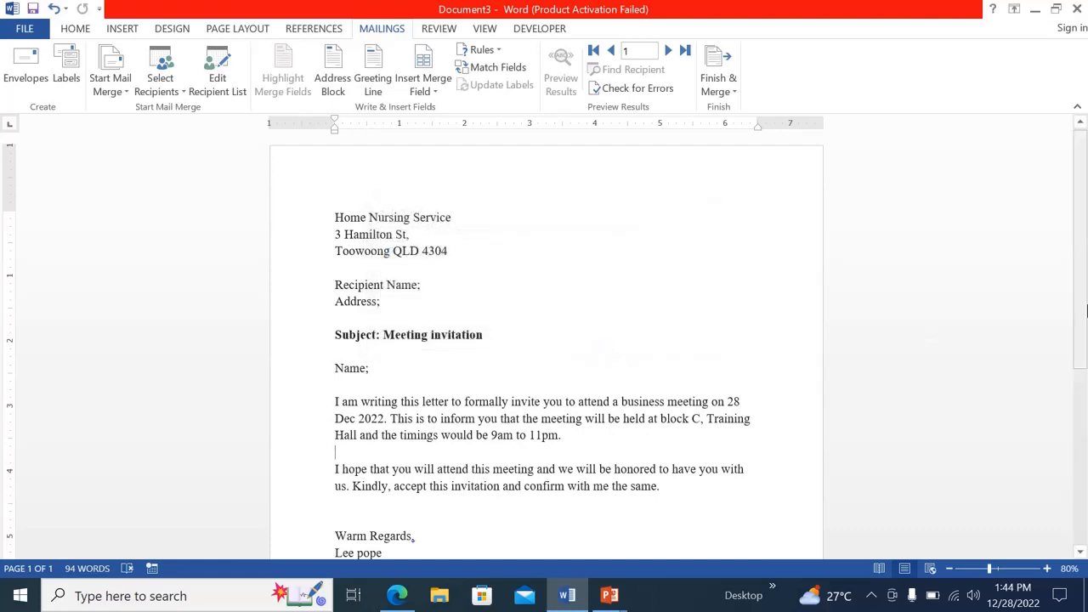
pyautogui.scroll(-2, 1081, 302)
pyautogui.scroll(2, 1083, 300)
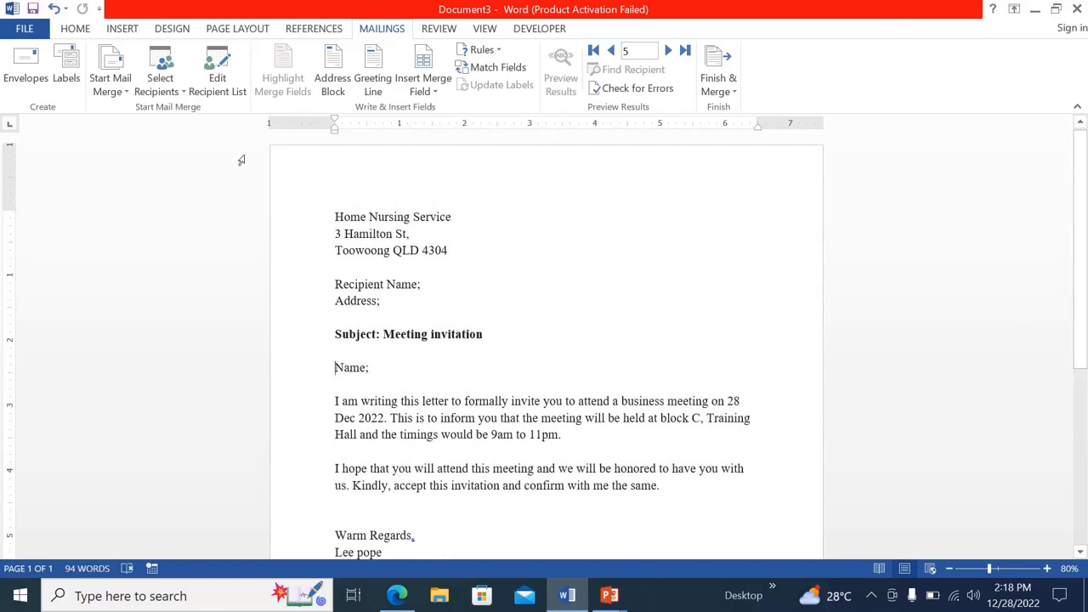
# Check the mail merge recipient list for duplicate entries, leaving the found entries as they are
pyautogui.click(219, 83)
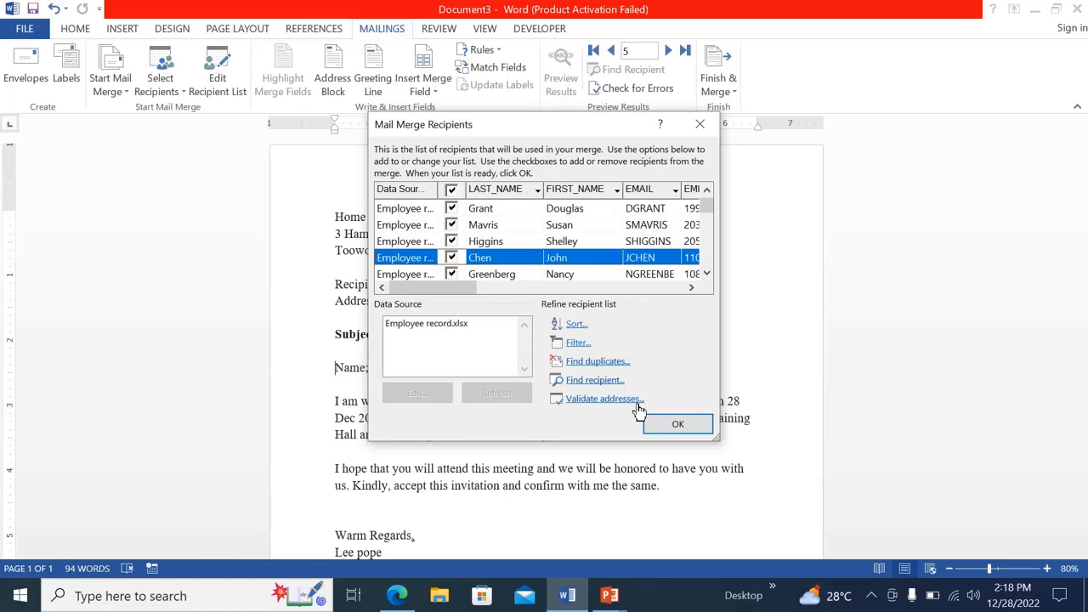
pyautogui.click(580, 364)
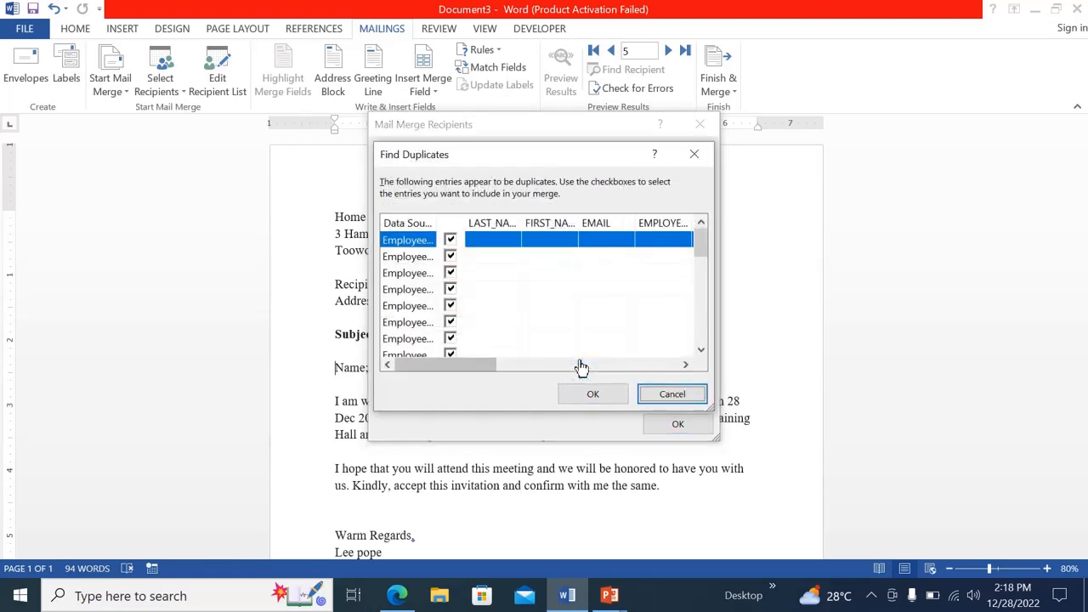
pyautogui.click(671, 395)
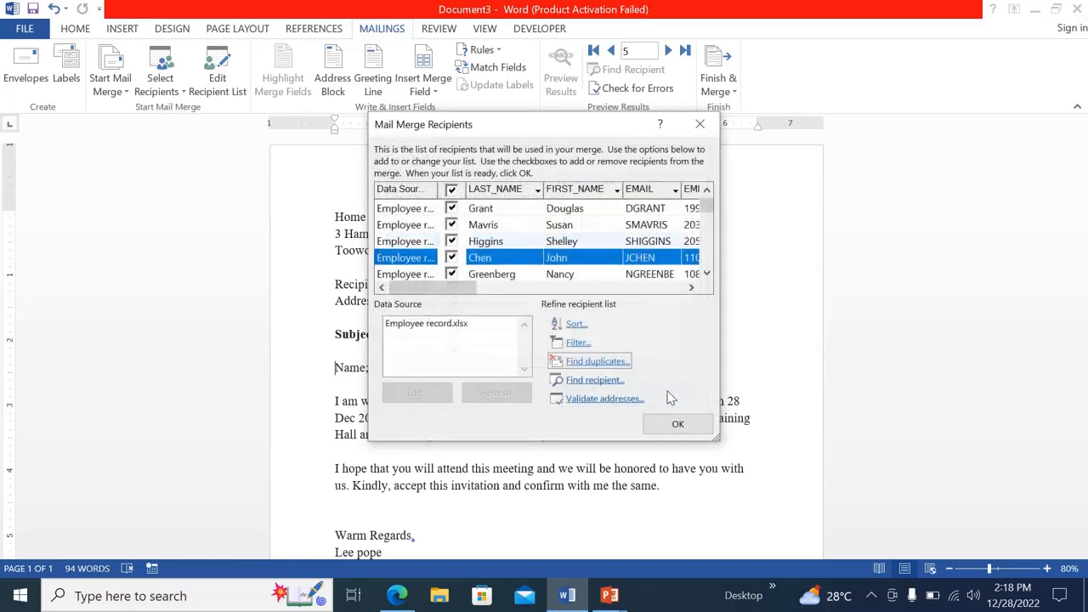
# Sort the mail merge recipients by city in descending order
pyautogui.click(574, 325)
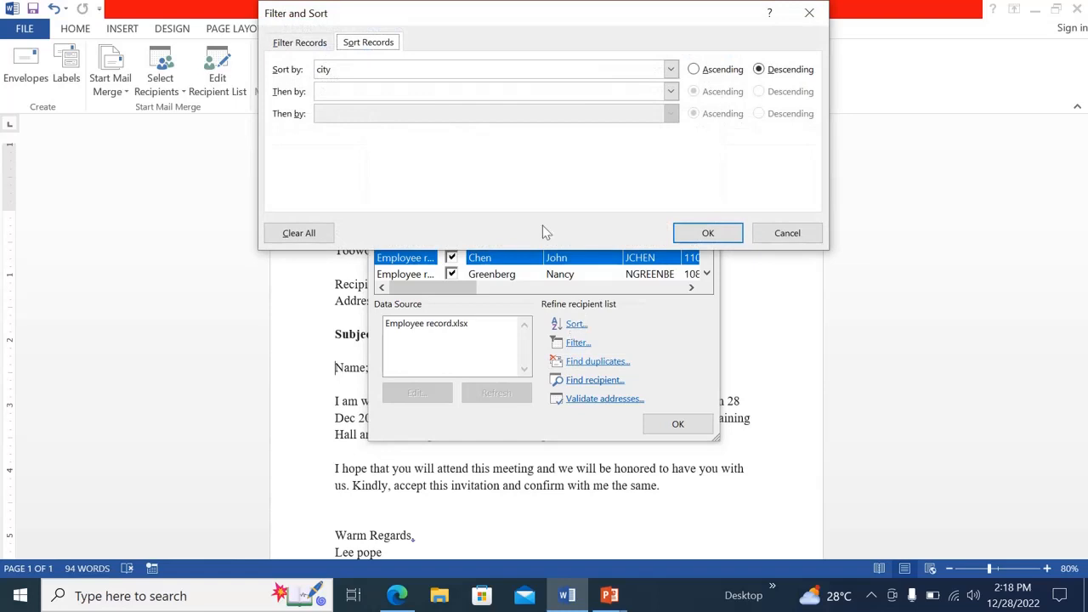
pyautogui.click(671, 69)
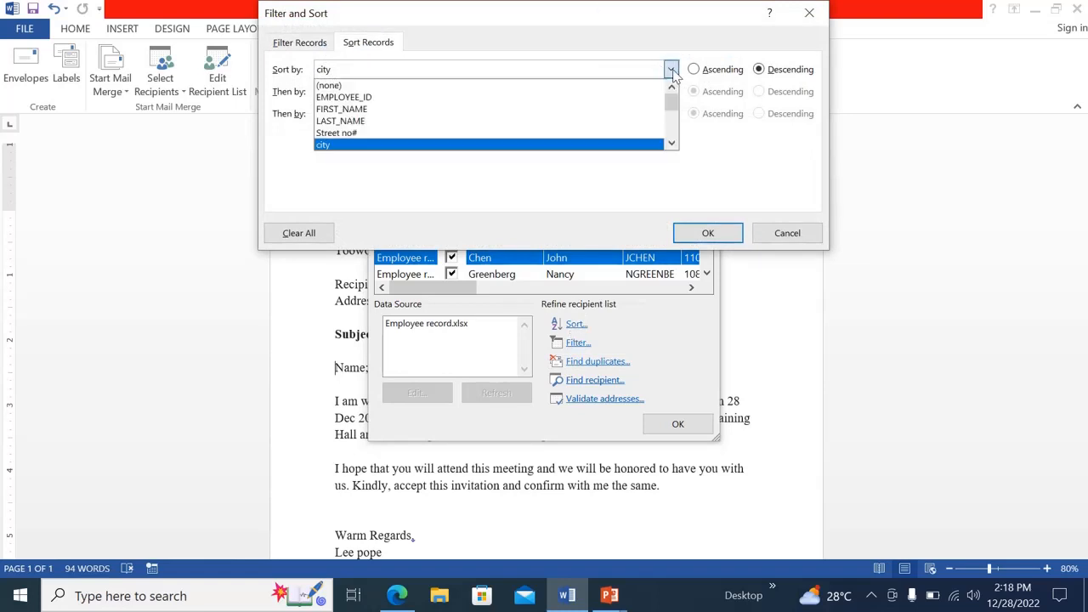
pyautogui.click(382, 146)
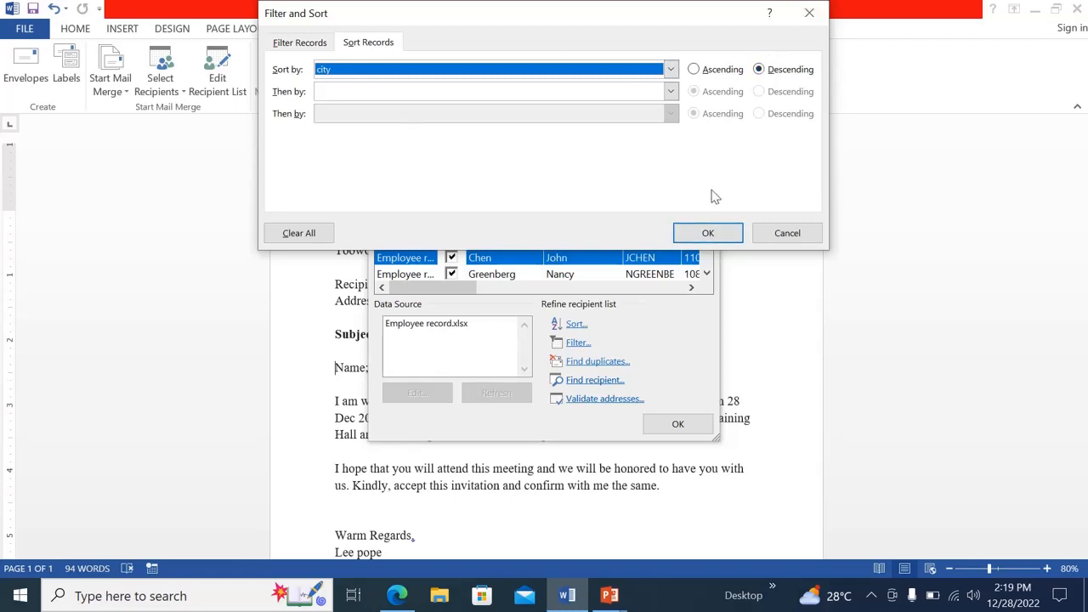
pyautogui.click(709, 235)
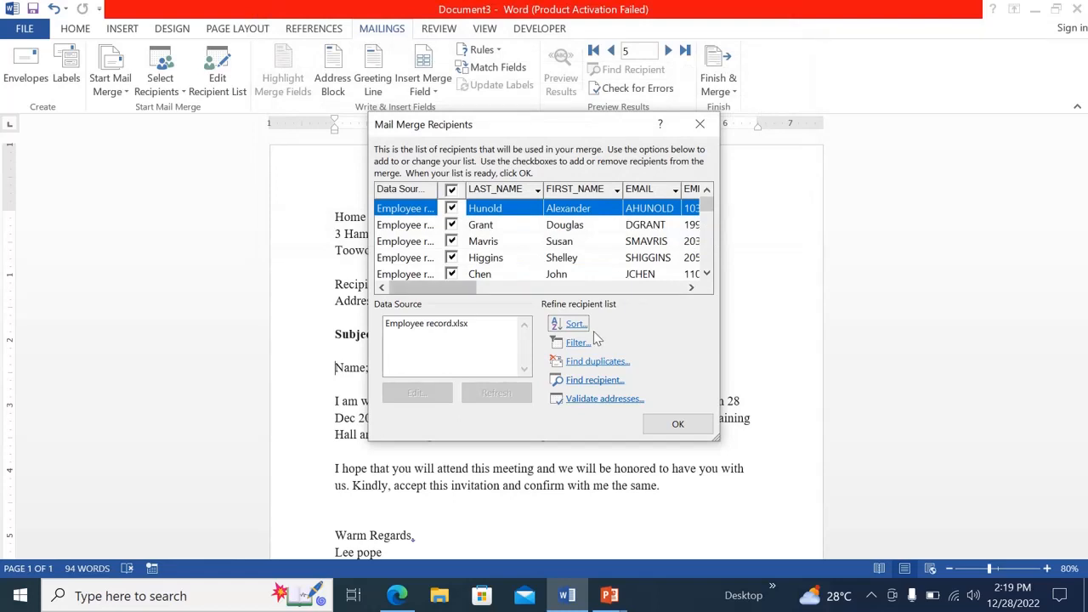
# Try a recipient filter with city equal to Toowoomba, and clear it again
pyautogui.click(575, 344)
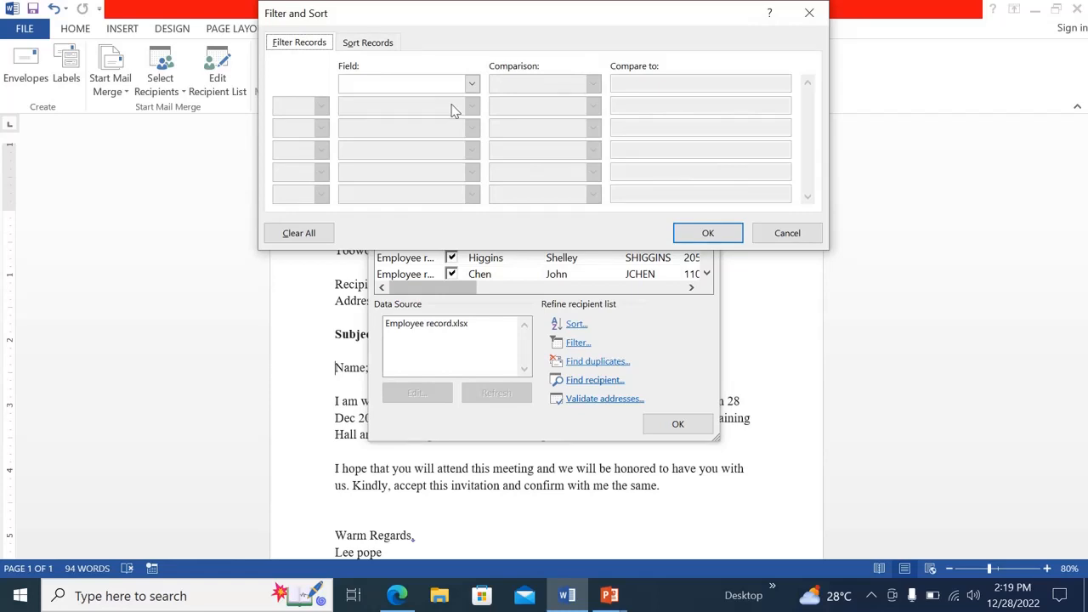
pyautogui.click(472, 83)
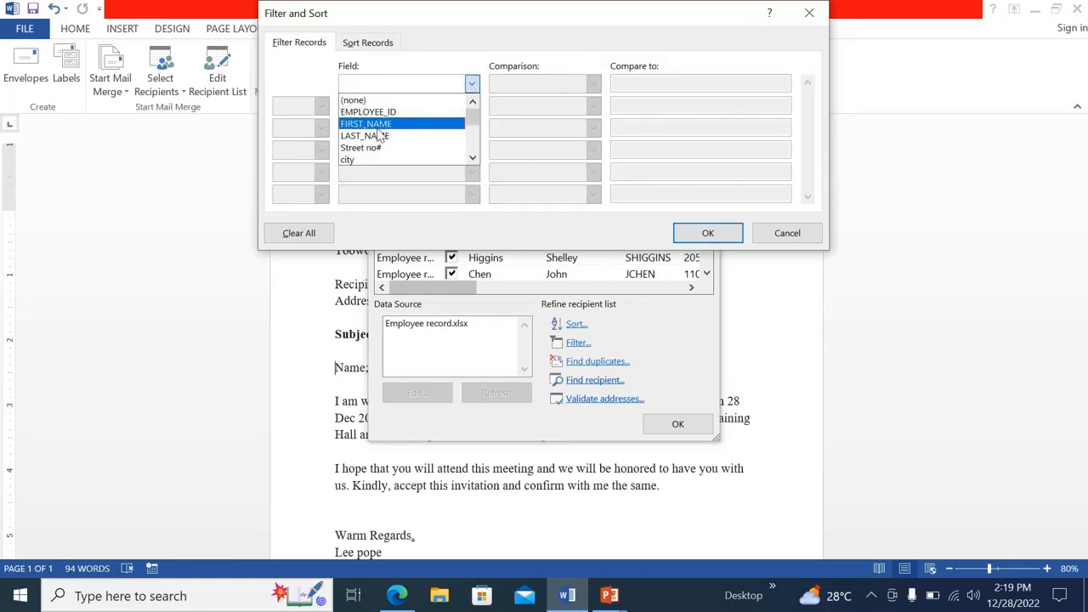
pyautogui.click(371, 160)
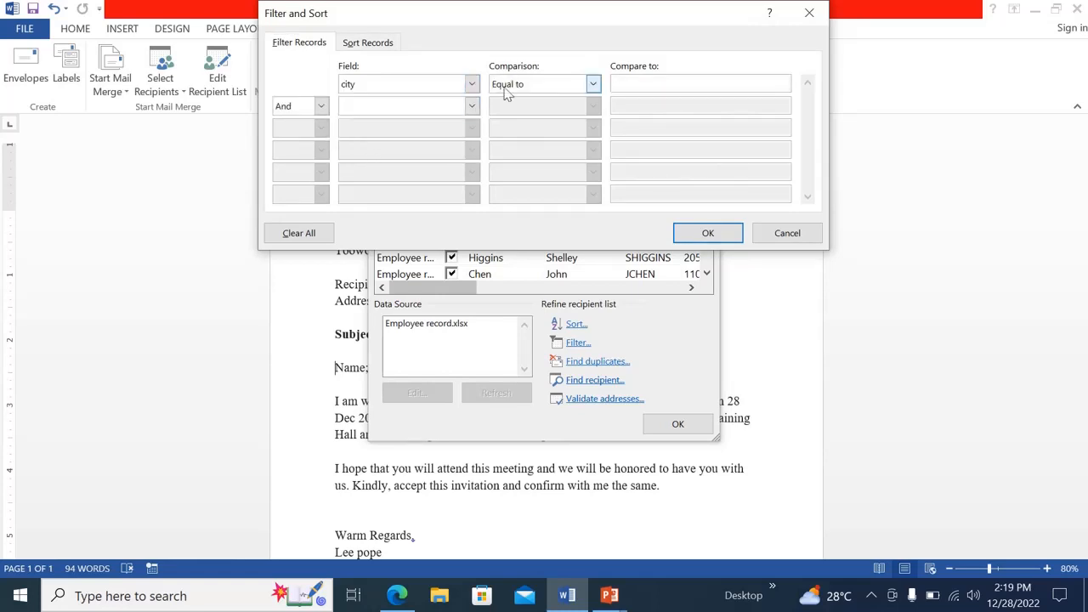
pyautogui.click(663, 87)
pyautogui.write('Toowoomba')
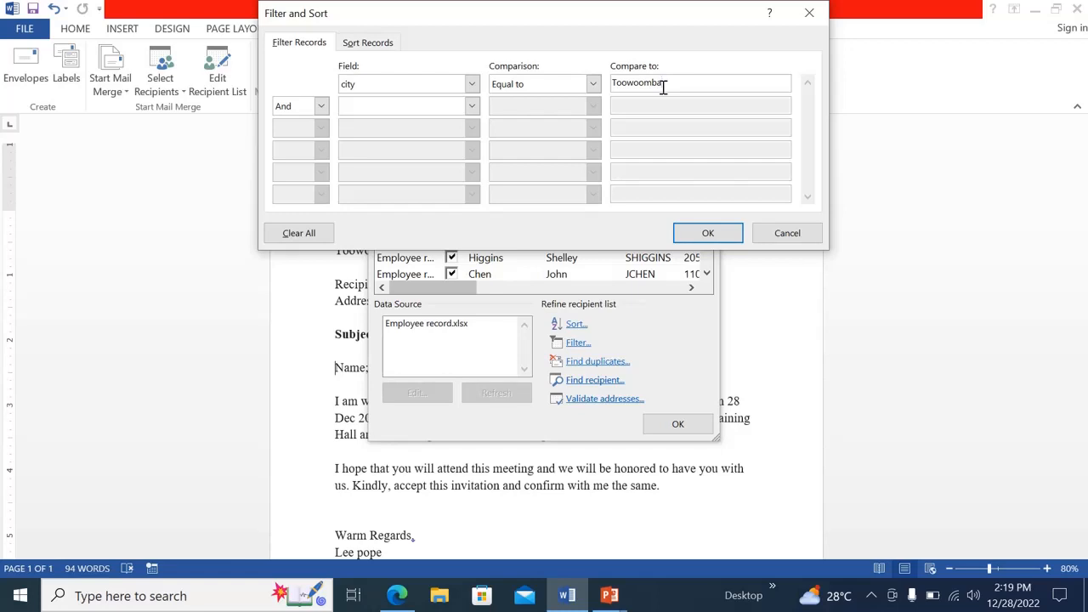
pyautogui.click(298, 237)
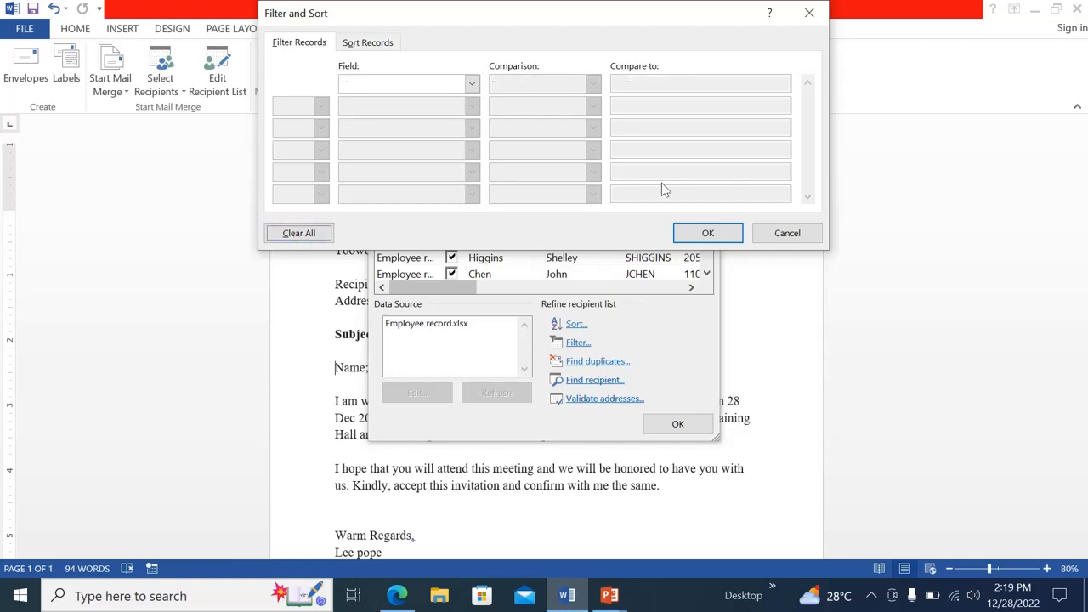
pyautogui.click(704, 235)
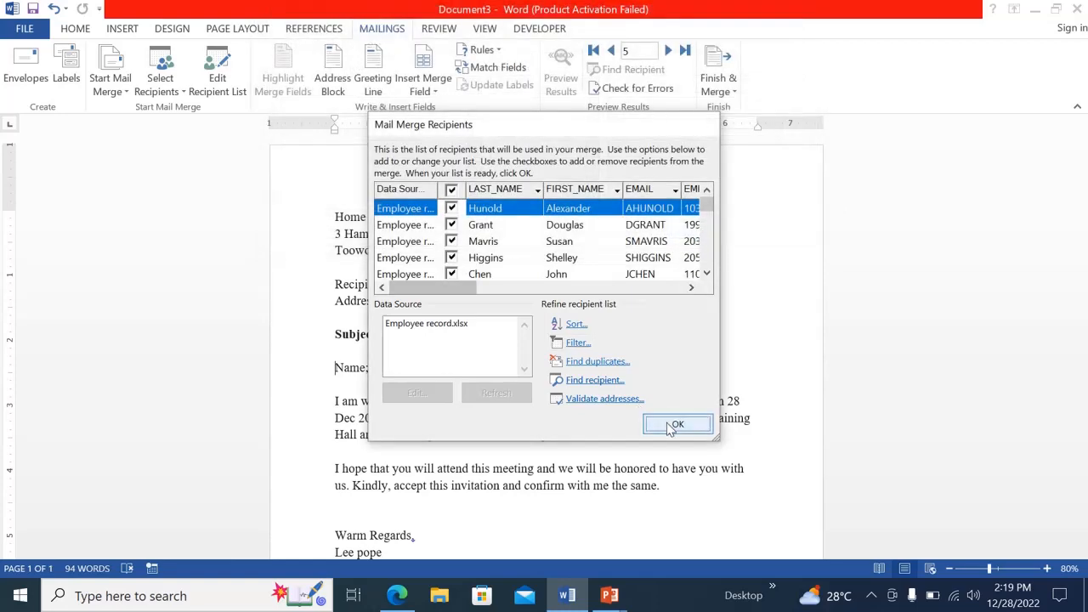
# Accept the recipient list and start a greeting line beginning with "Dear" for the letter's "Name;" salutation
pyautogui.click(676, 425)
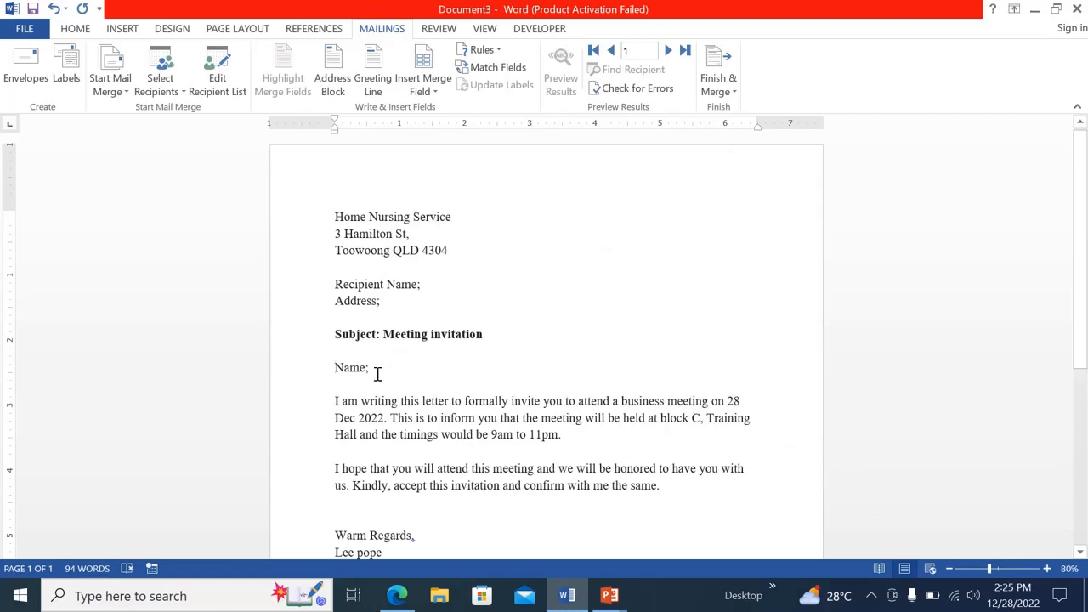
pyautogui.moveTo(374, 374); pyautogui.dragTo(337, 374)
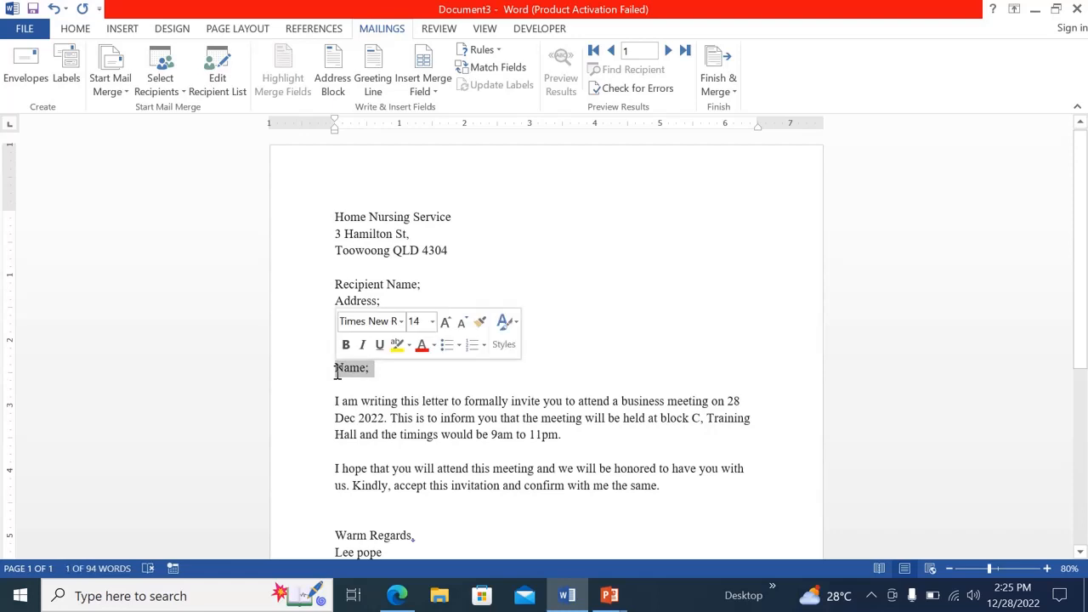
pyautogui.click(375, 75)
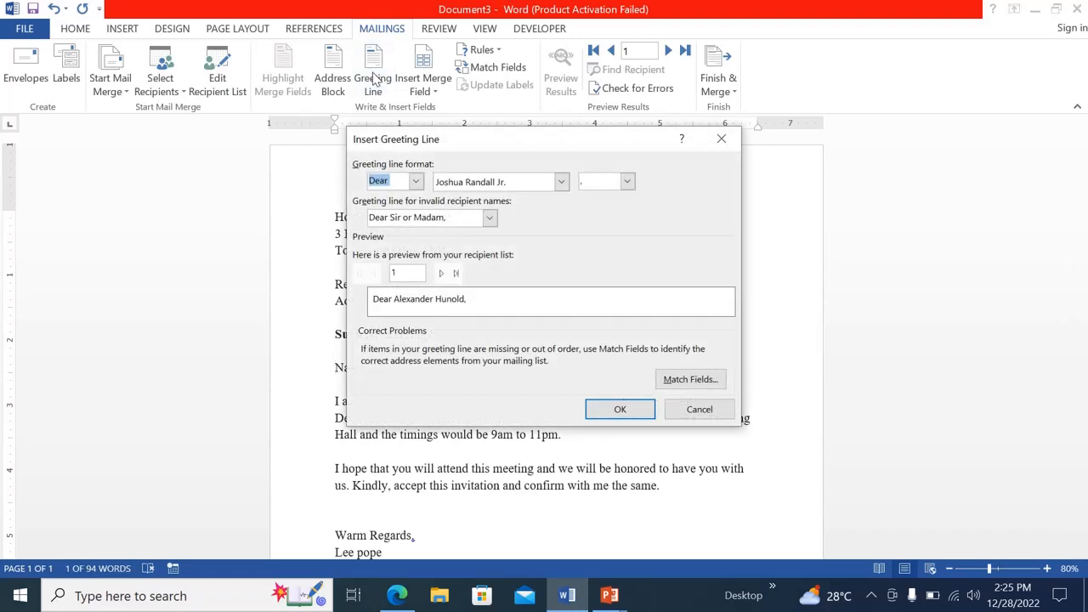
pyautogui.click(416, 181)
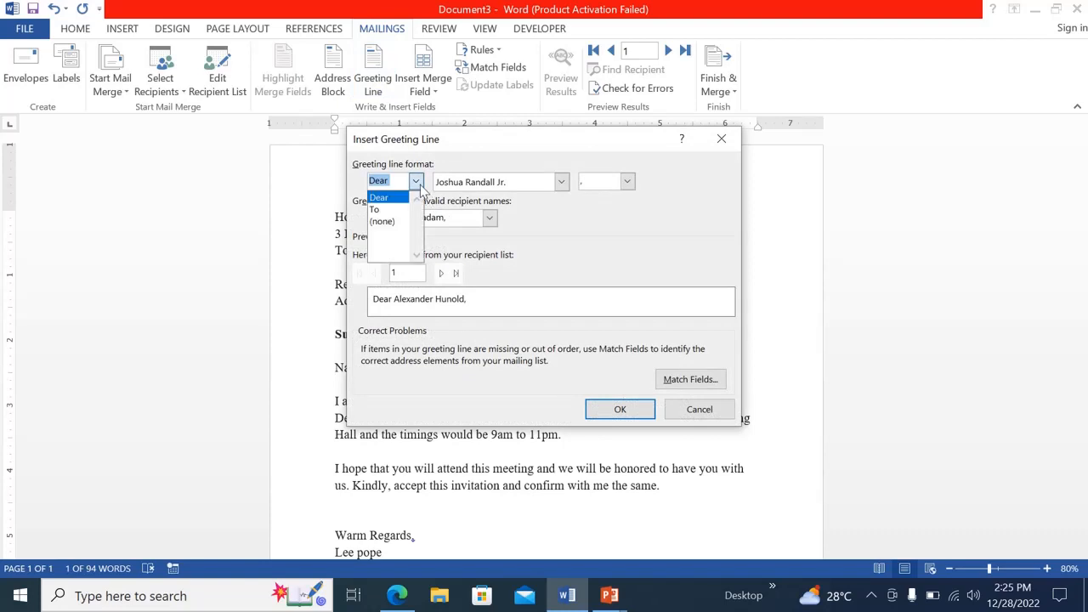
pyautogui.click(390, 201)
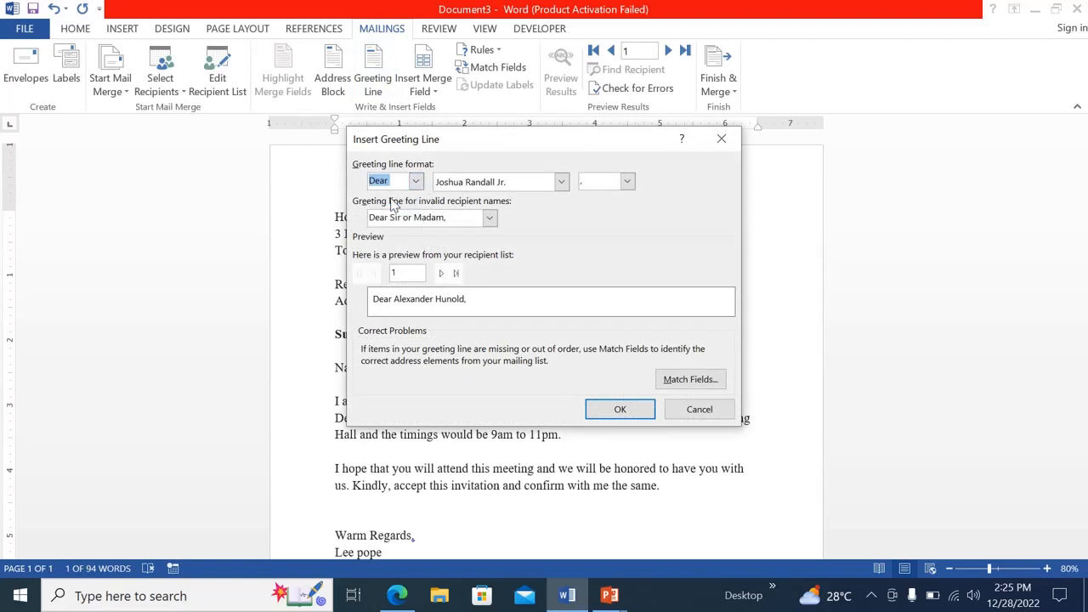
# Try the "Mr. and Mrs. Randall" and "Mr. Randall" name formats for the greeting line
pyautogui.click(562, 183)
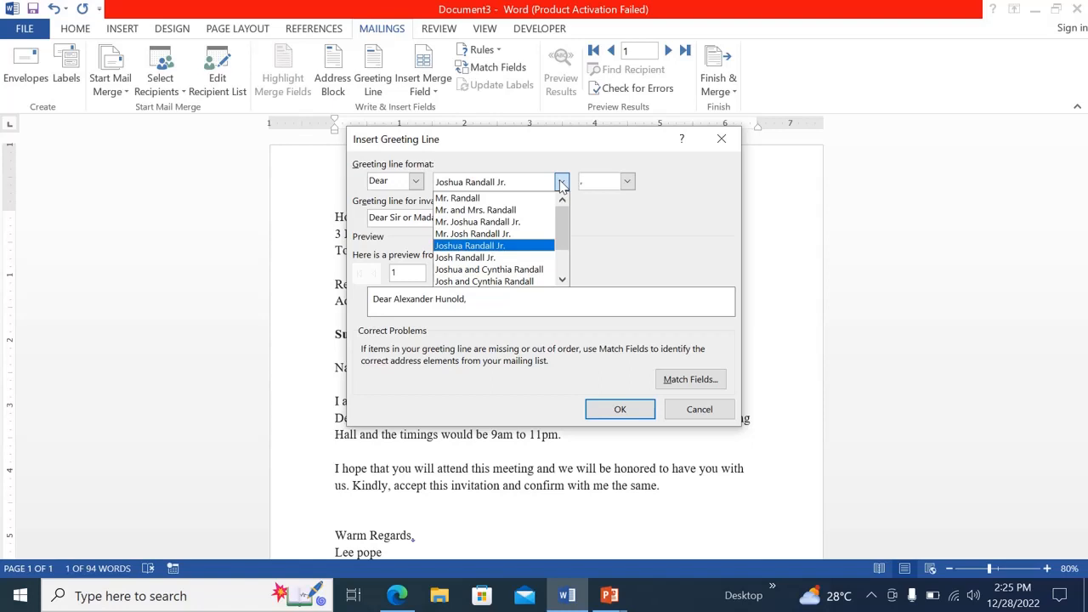
pyautogui.click(508, 210)
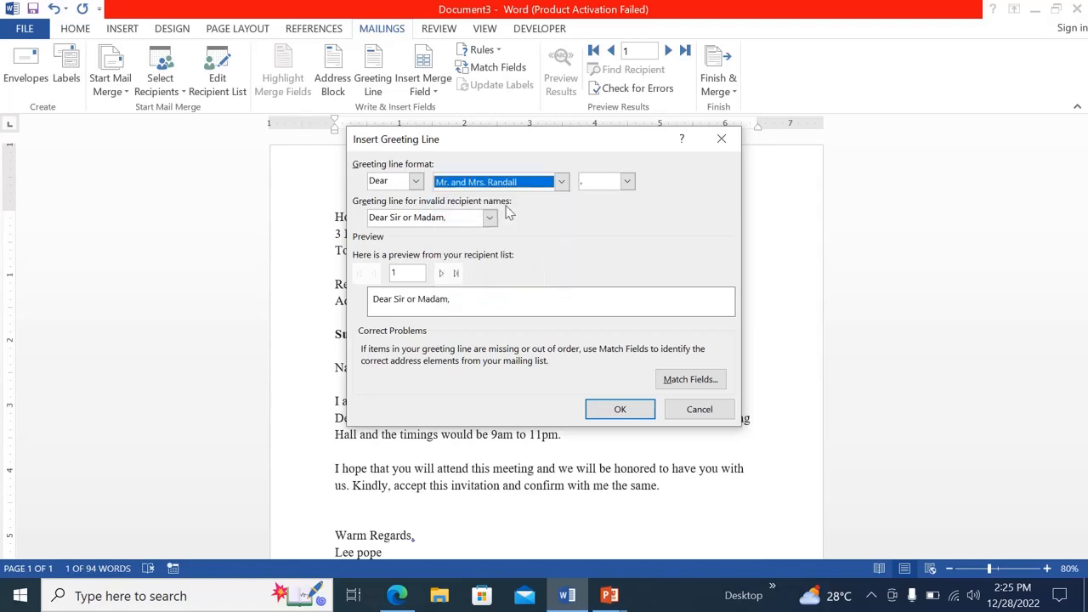
pyautogui.click(562, 182)
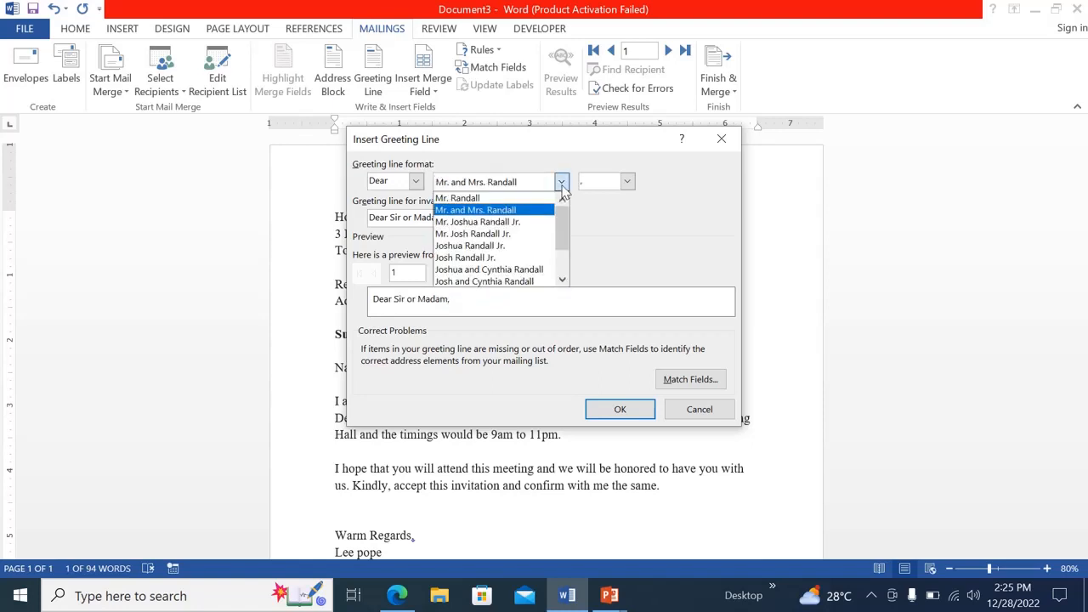
pyautogui.click(524, 199)
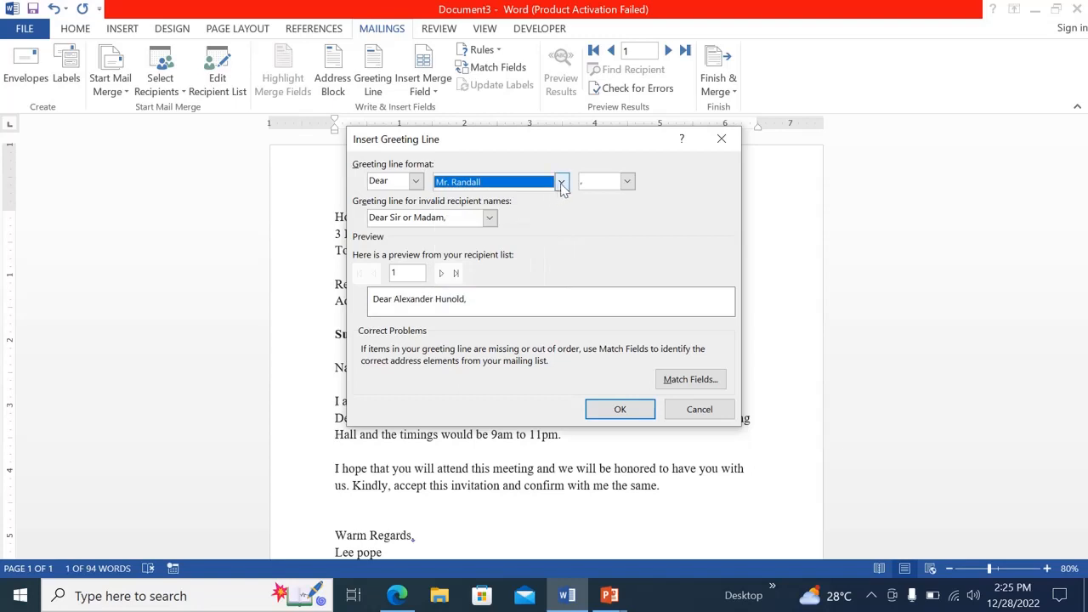
# Insert the greeting line with the first-name-only "Joshua" format and delete the leftover "Name;" text after it
pyautogui.click(561, 182)
pyautogui.moveTo(562, 215); pyautogui.dragTo(563, 226)
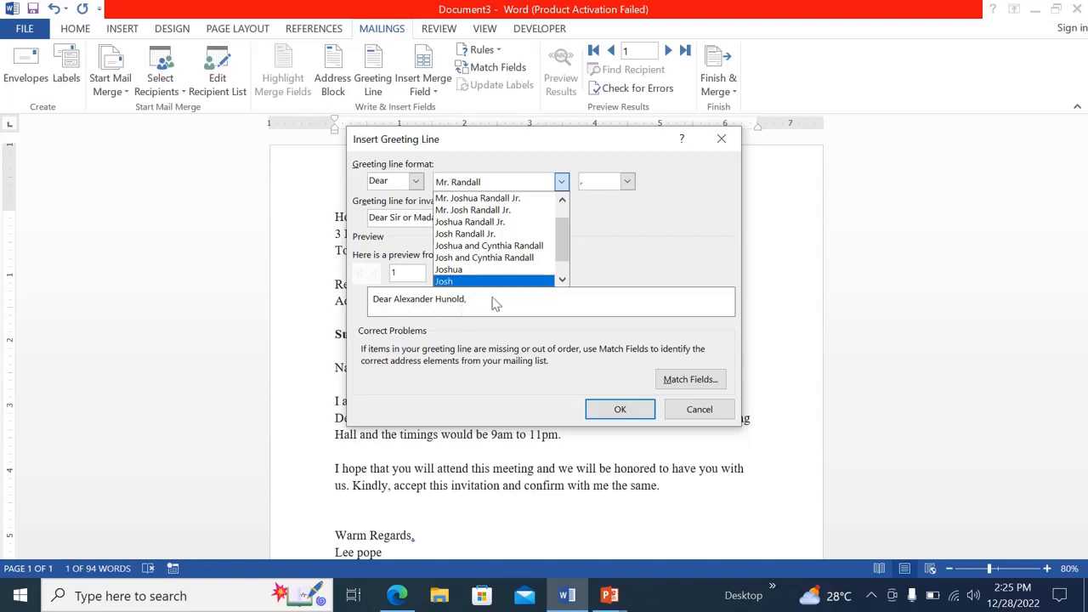
pyautogui.moveTo(564, 249); pyautogui.dragTo(565, 257)
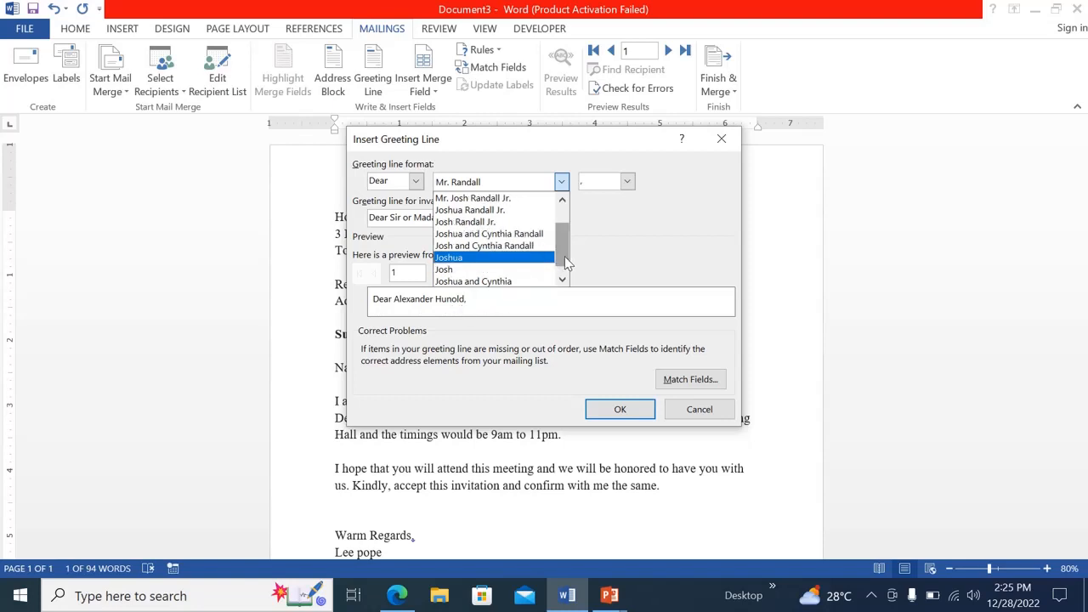
pyautogui.click(459, 257)
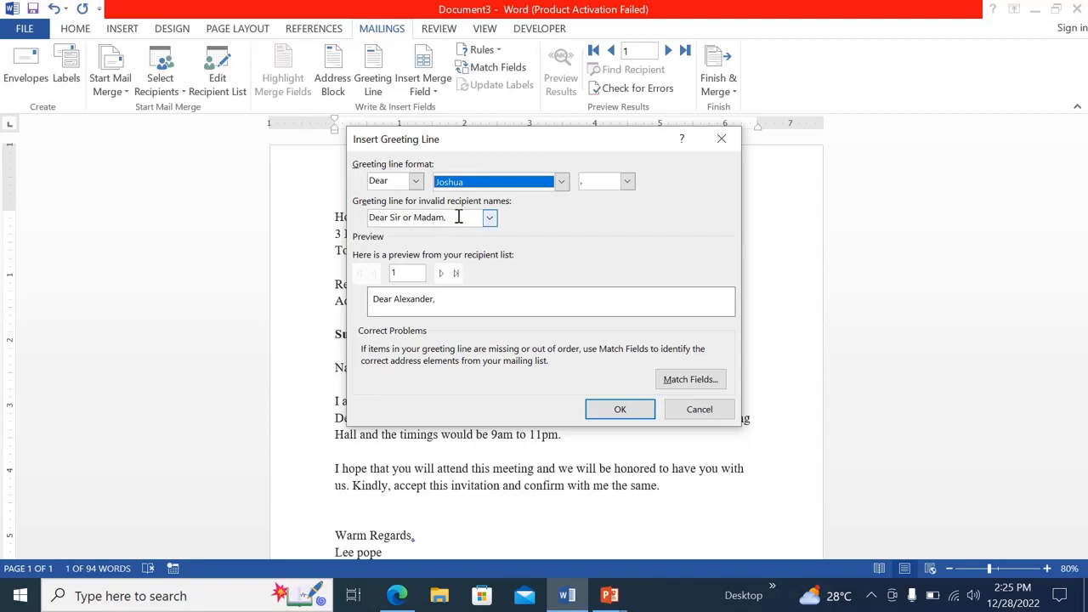
pyautogui.moveTo(459, 220); pyautogui.dragTo(367, 219)
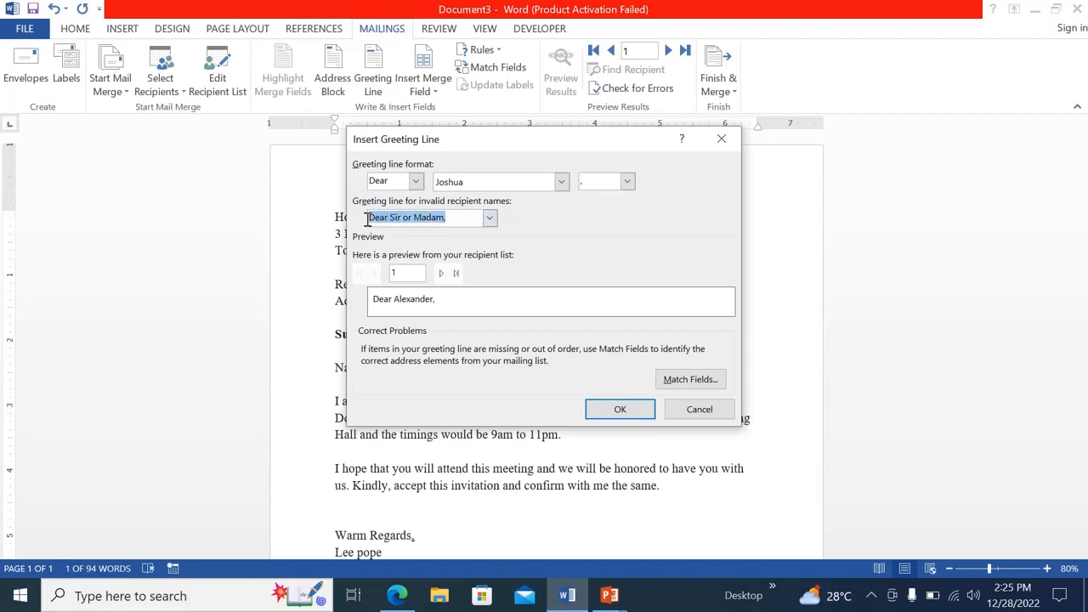
pyautogui.click(458, 225)
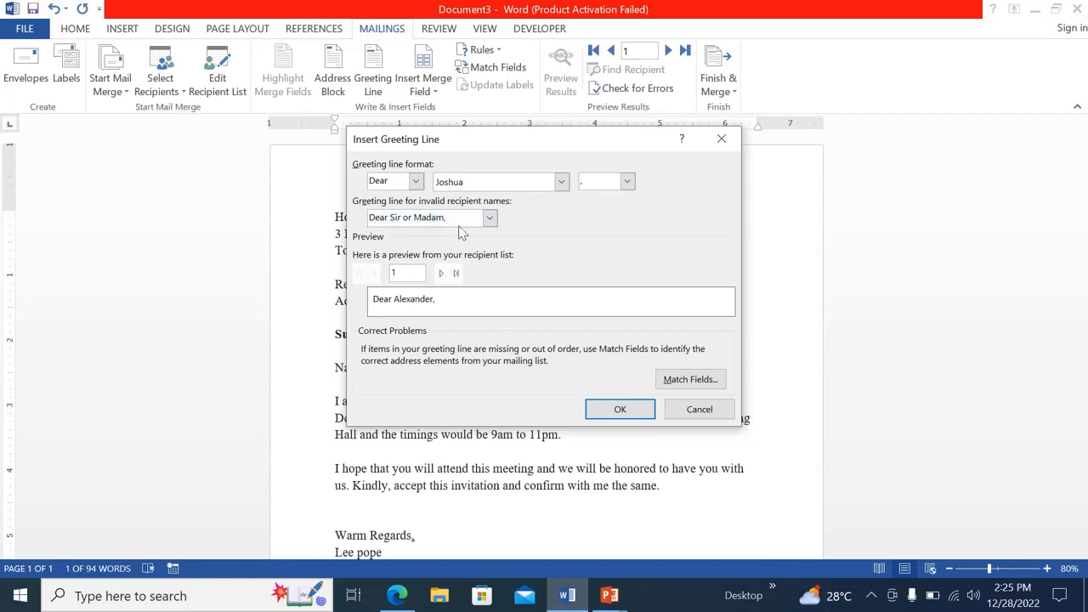
pyautogui.click(620, 412)
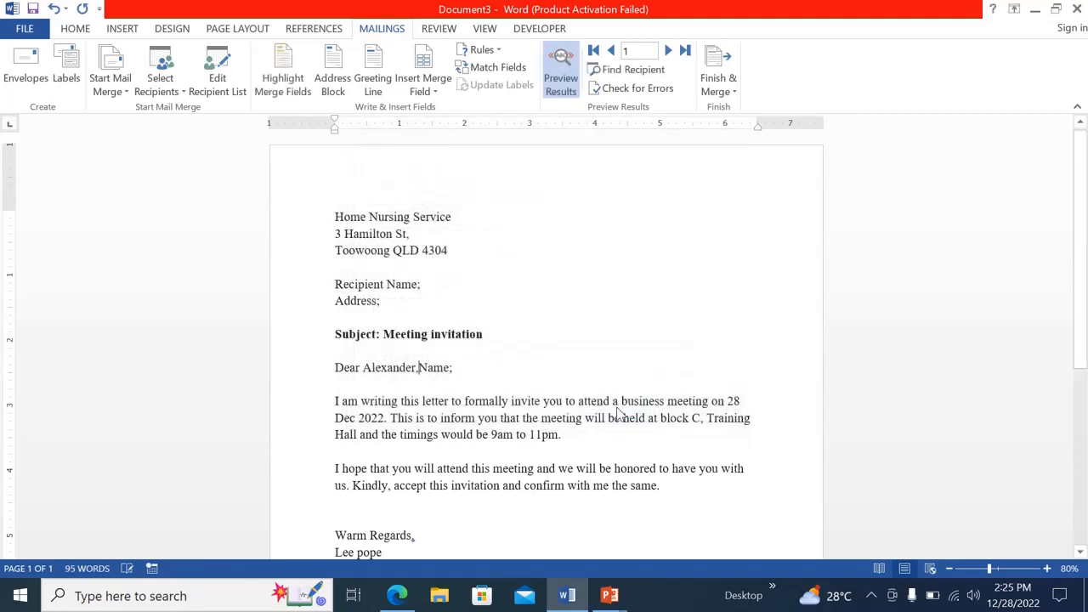
pyautogui.moveTo(460, 367); pyautogui.dragTo(418, 369)
pyautogui.press('BackSpace')
# Replace the "Recipient Name;" placeholder with the FIRST_NAME and LAST_NAME merge fields, separated by a space
pyautogui.moveTo(423, 284); pyautogui.dragTo(345, 281)
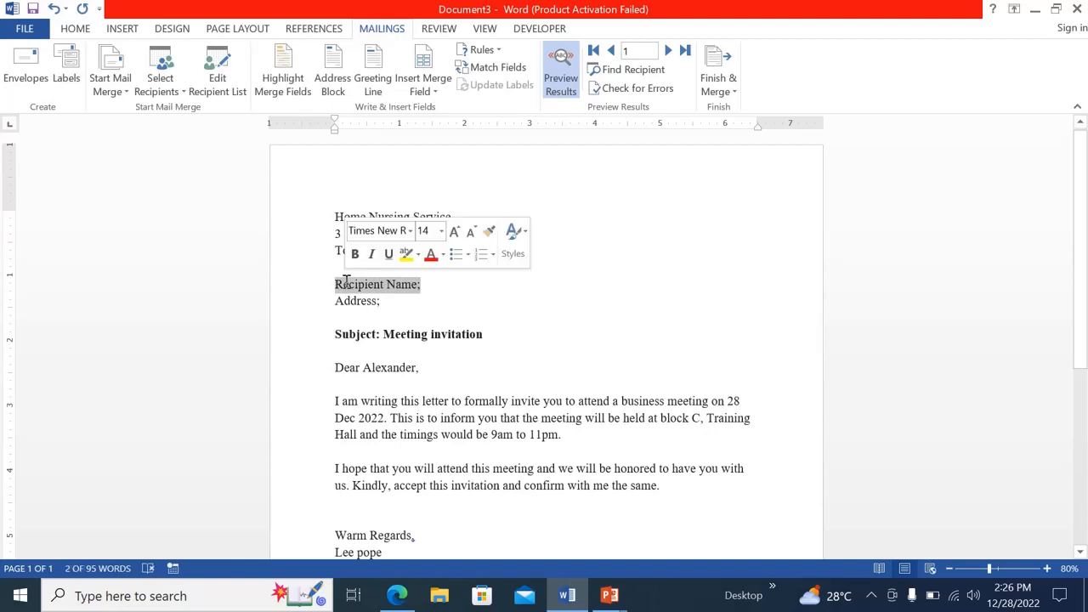
pyautogui.click(436, 91)
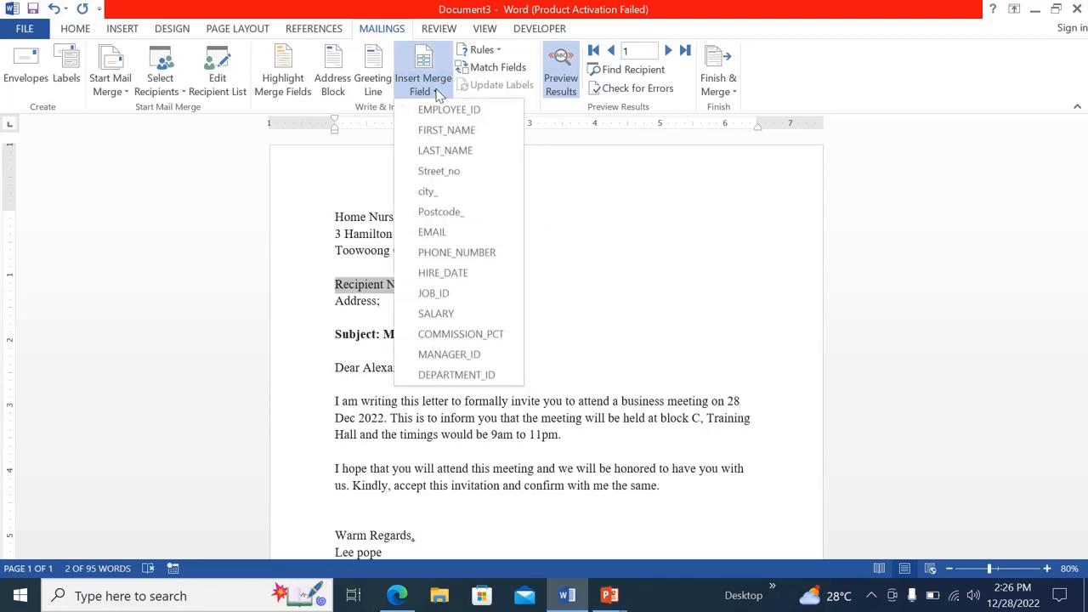
pyautogui.click(442, 130)
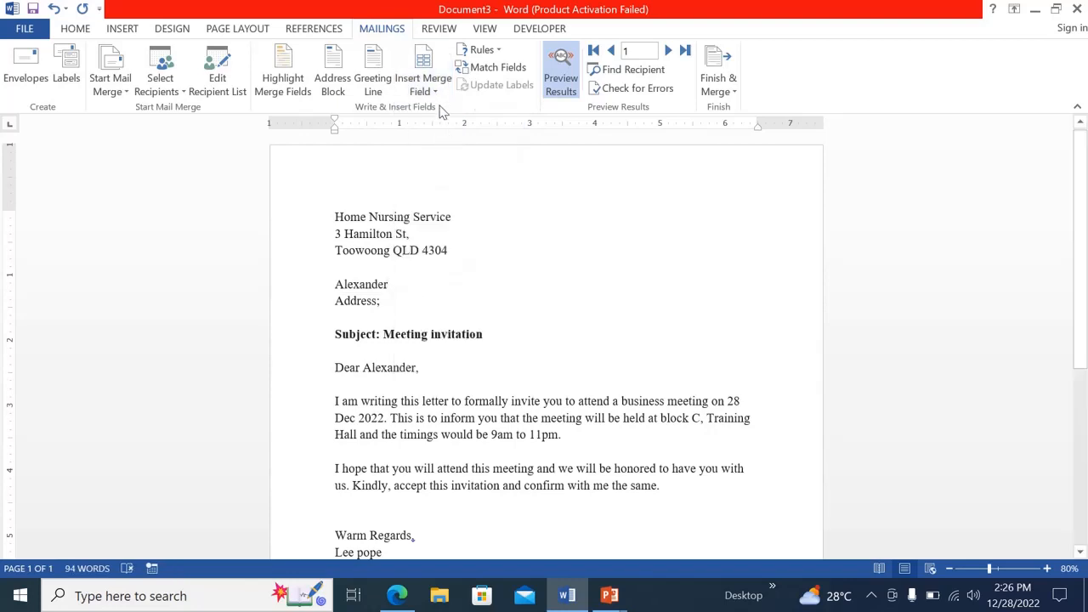
pyautogui.click(435, 90)
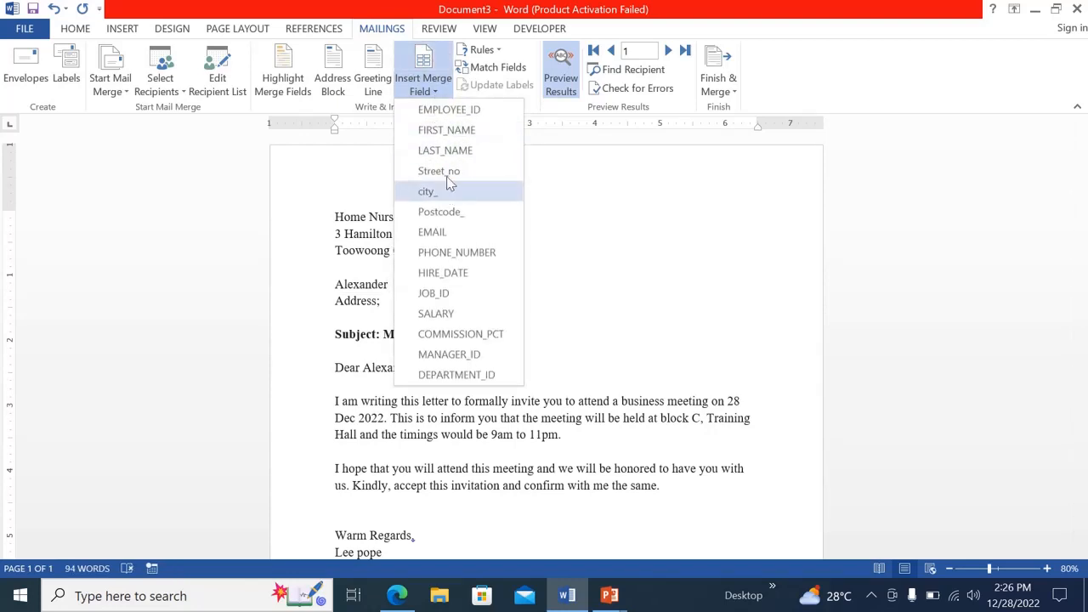
pyautogui.click(464, 152)
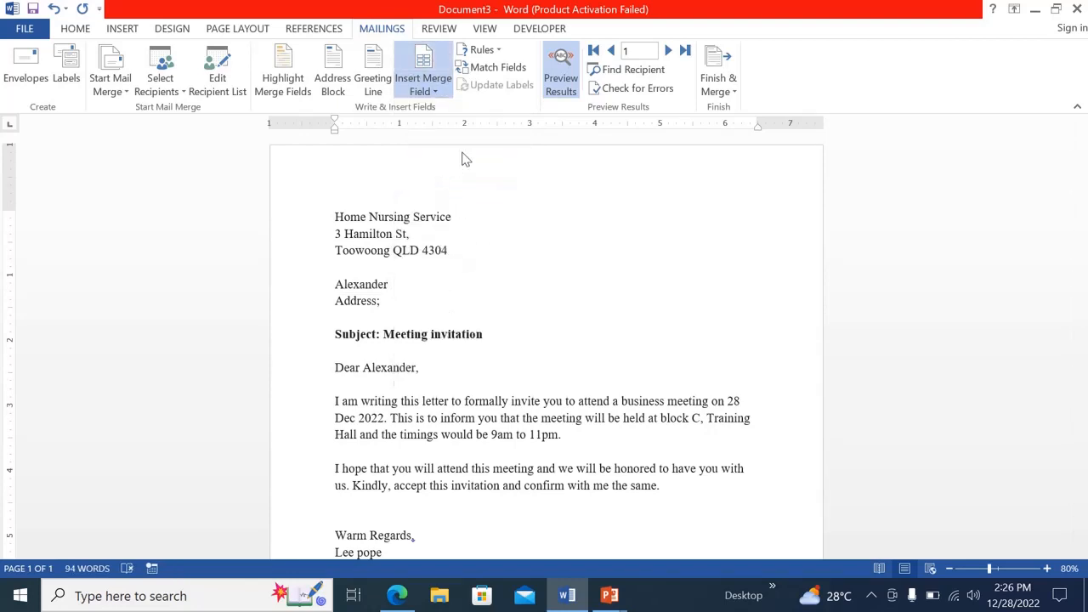
pyautogui.click(388, 286)
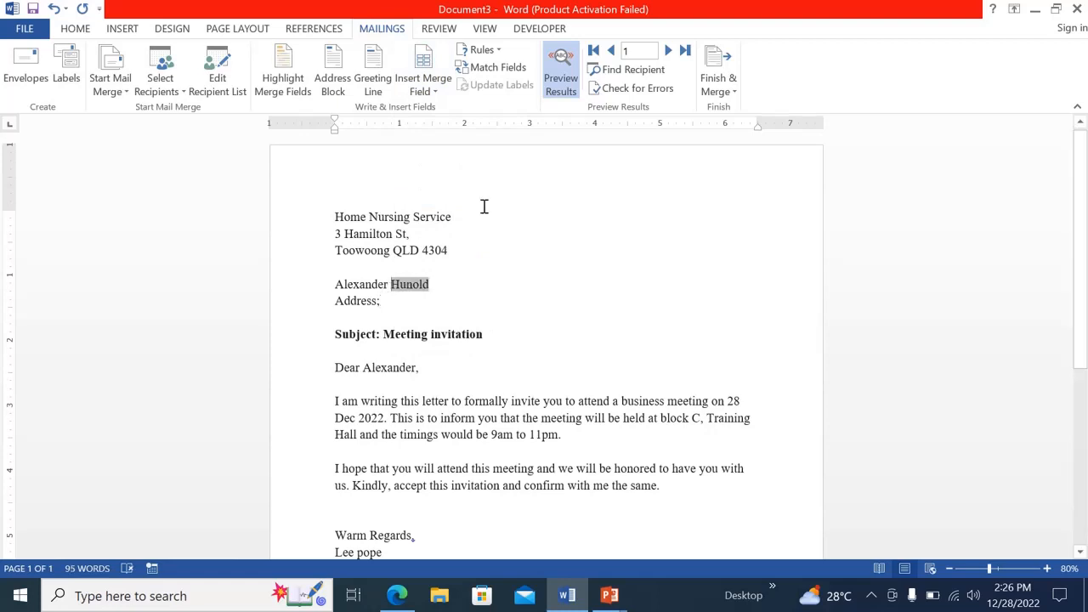
# Check the recipient name line in the preview and switch back to showing its merge field codes
pyautogui.click(442, 283)
pyautogui.moveTo(442, 283); pyautogui.dragTo(336, 285)
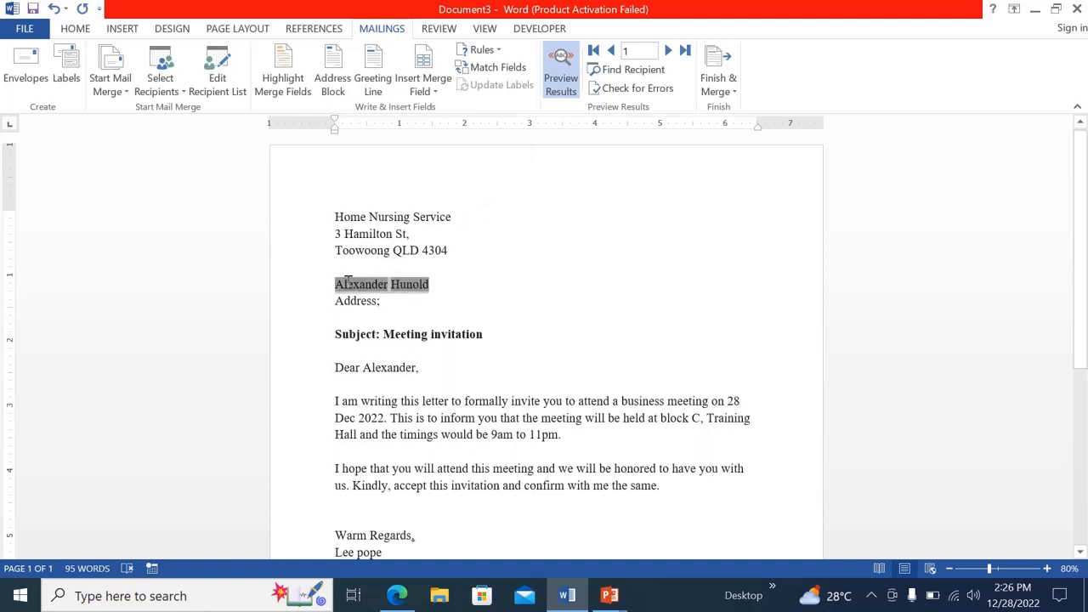
pyautogui.click(562, 90)
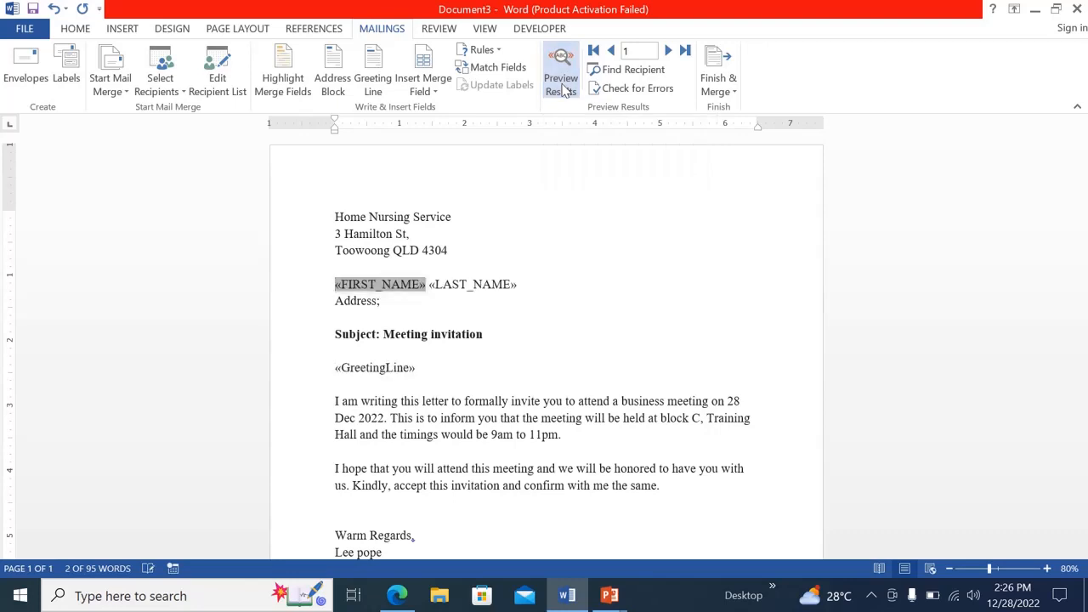
pyautogui.click(531, 286)
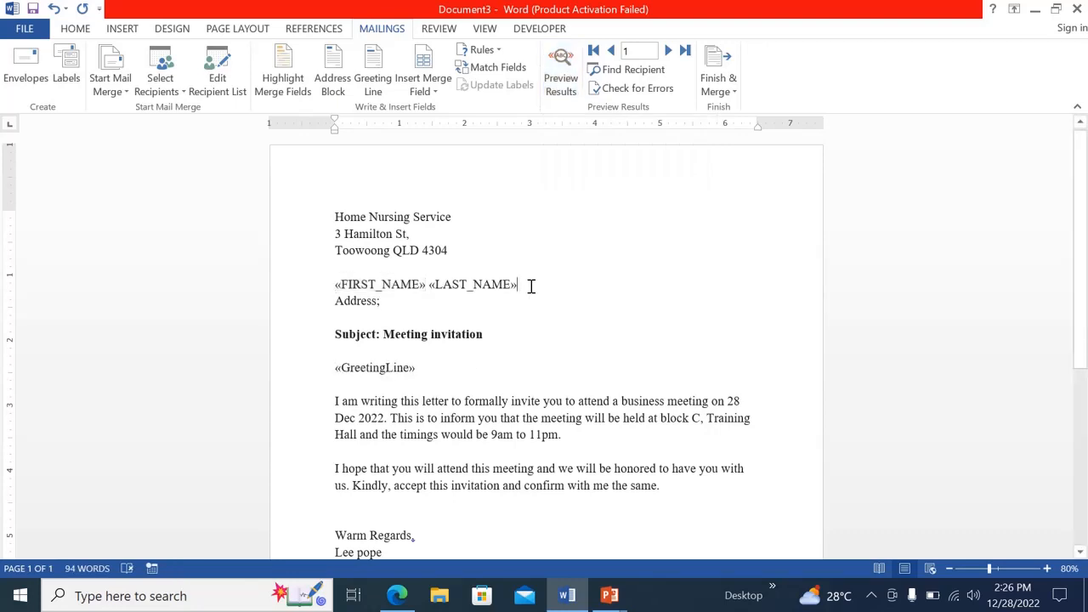
pyautogui.moveTo(531, 287); pyautogui.dragTo(353, 281)
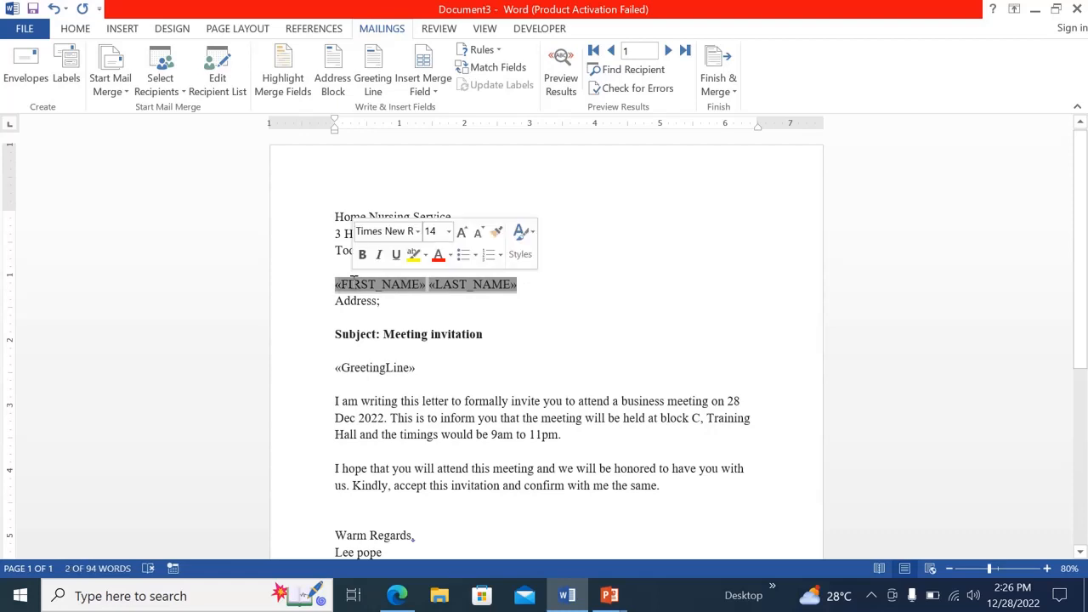
# Replace the "Address;" placeholder with the Street_no, city_ and Postcode_ merge fields
pyautogui.moveTo(386, 303); pyautogui.dragTo(340, 306)
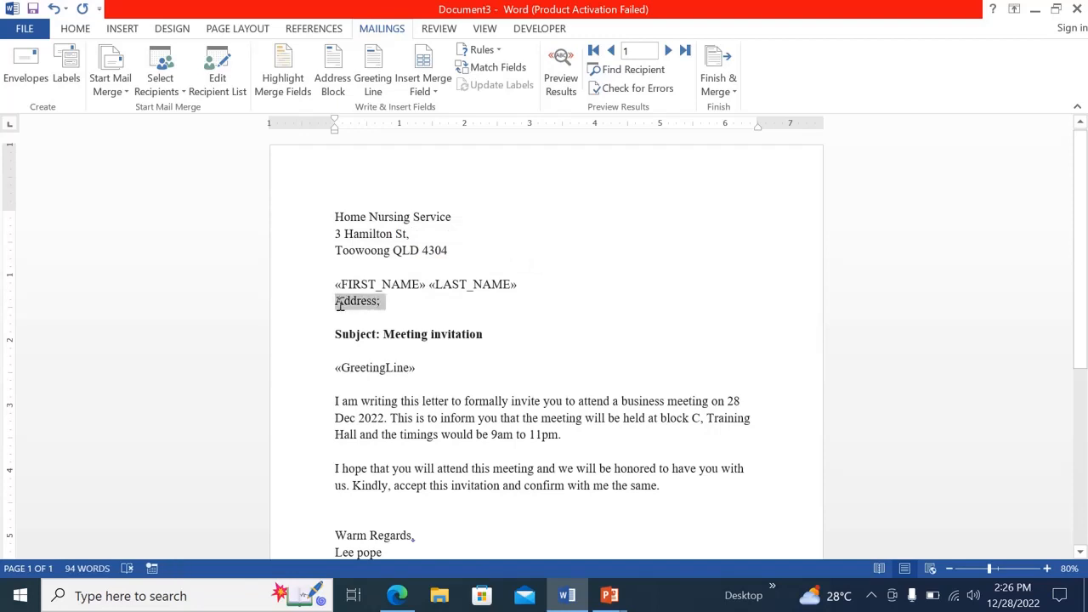
pyautogui.click(431, 94)
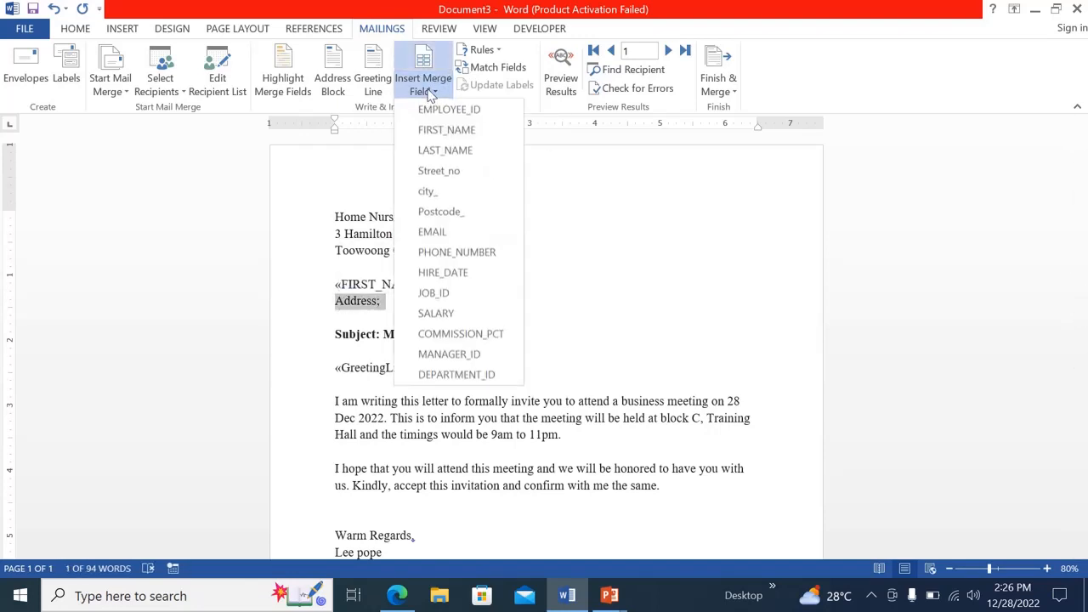
pyautogui.click(436, 170)
pyautogui.click(433, 93)
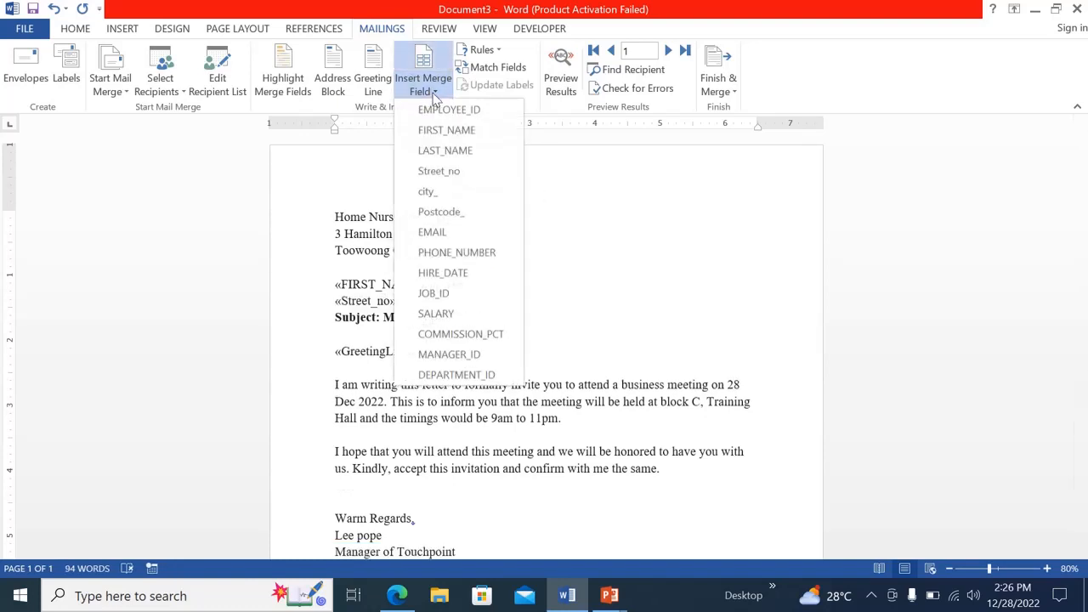
pyautogui.click(437, 193)
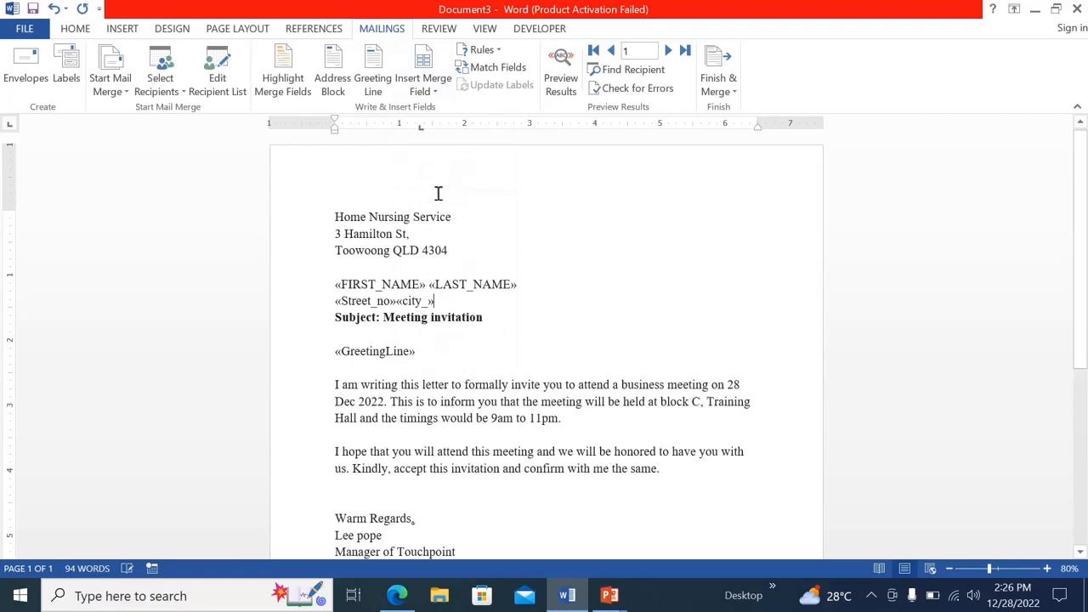
pyautogui.click(441, 100)
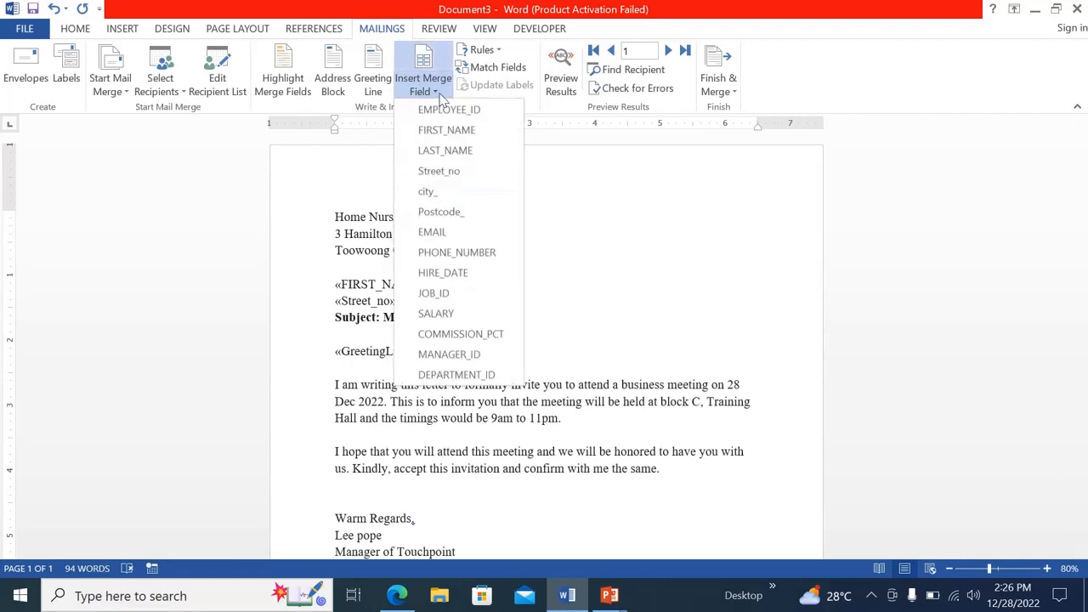
pyautogui.click(447, 214)
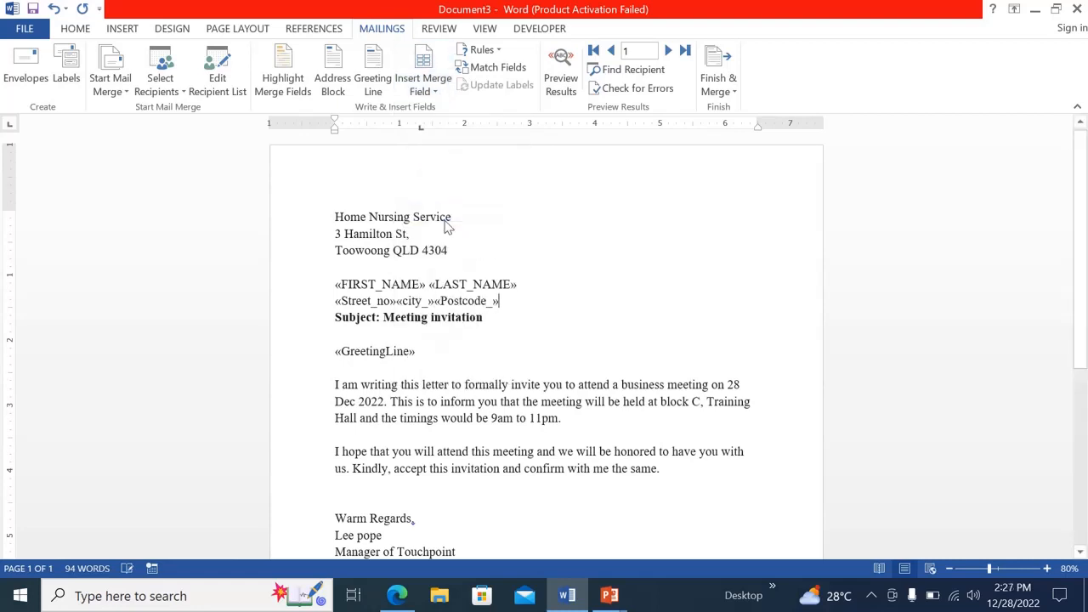
# Move the city_ and Postcode_ fields to their own line below Street_no and add a blank line before the subject
pyautogui.click(396, 300)
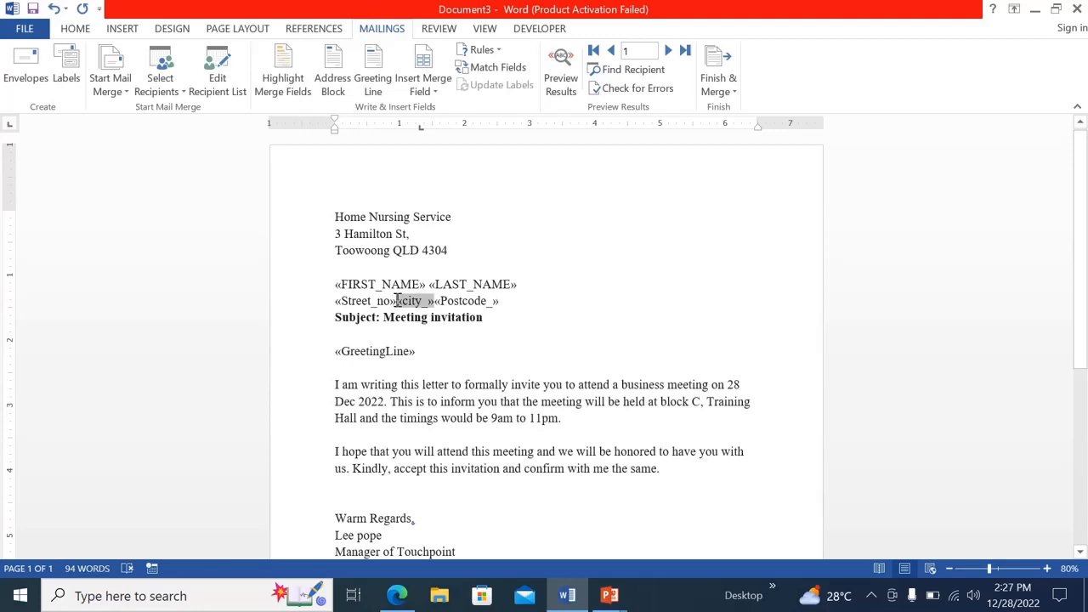
pyautogui.press('Return')
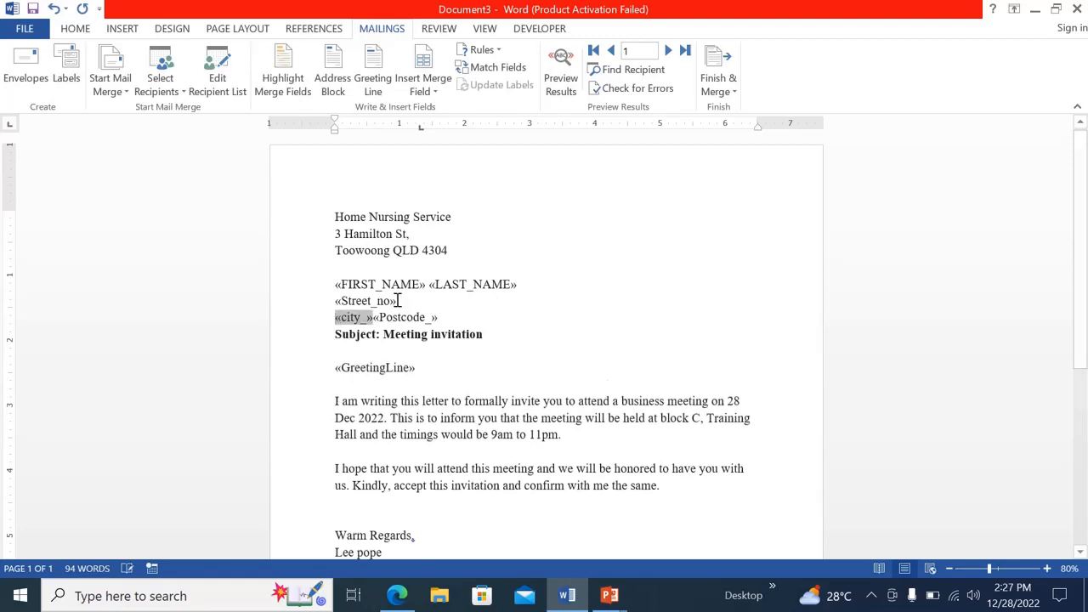
pyautogui.click(442, 317)
pyautogui.press('Return')
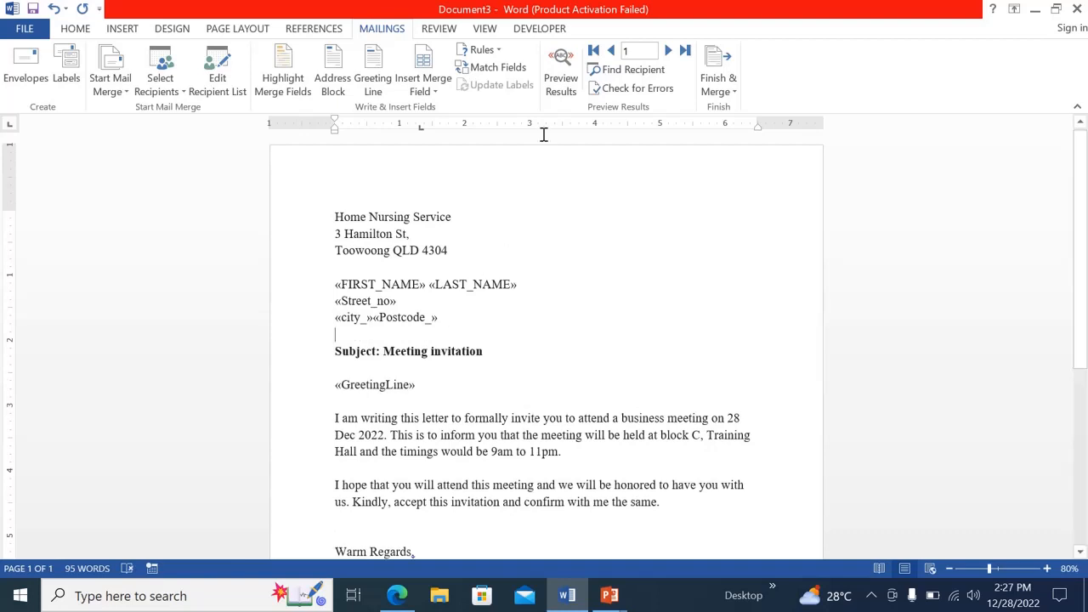
# Preview the merged letter and add a space between the city and the postcode in the recipient's address
pyautogui.click(562, 82)
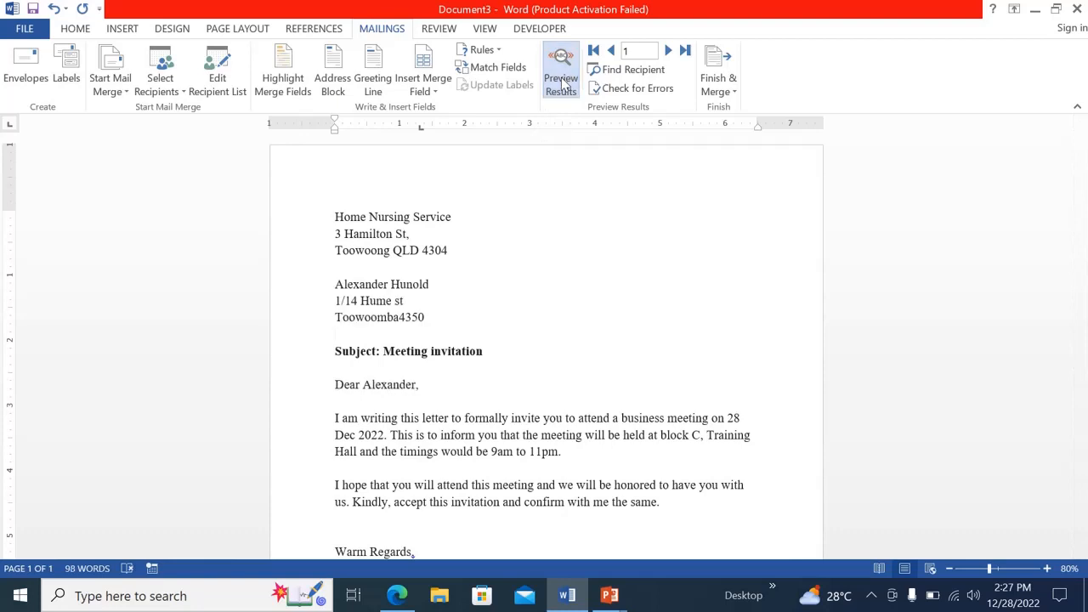
pyautogui.moveTo(428, 311); pyautogui.dragTo(400, 318)
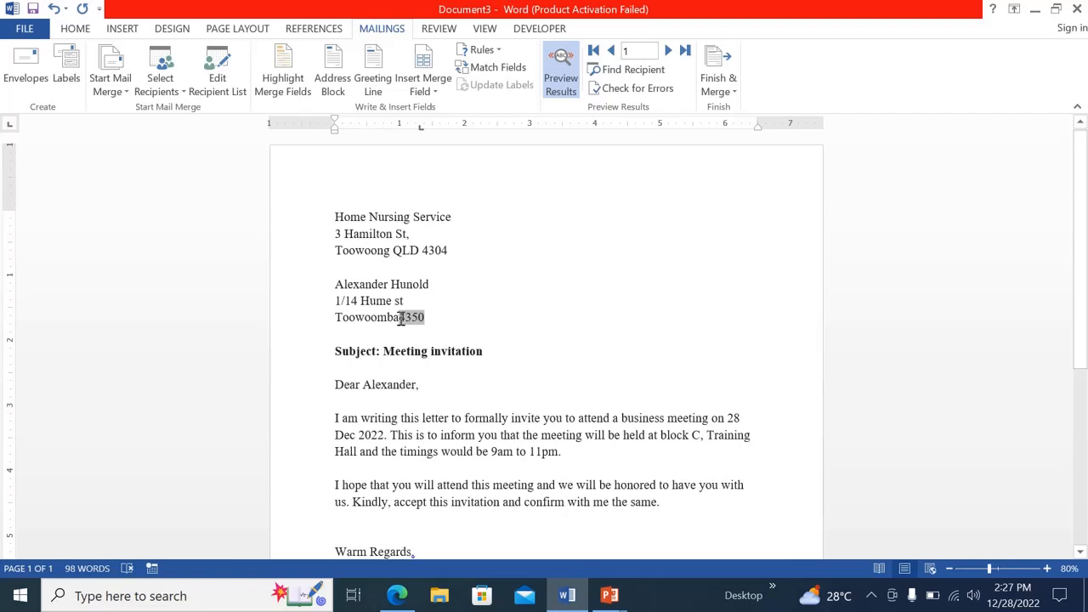
pyautogui.click(401, 318)
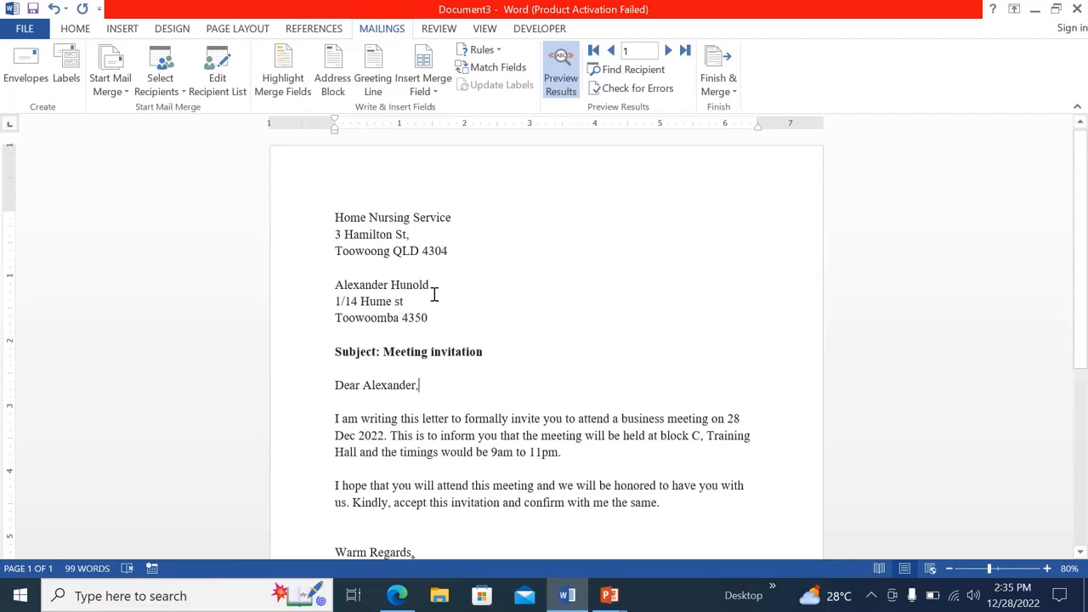
# Browse the previewed letters one recipient at a time up to record 13, checking each name, address and greeting
pyautogui.click(668, 51)
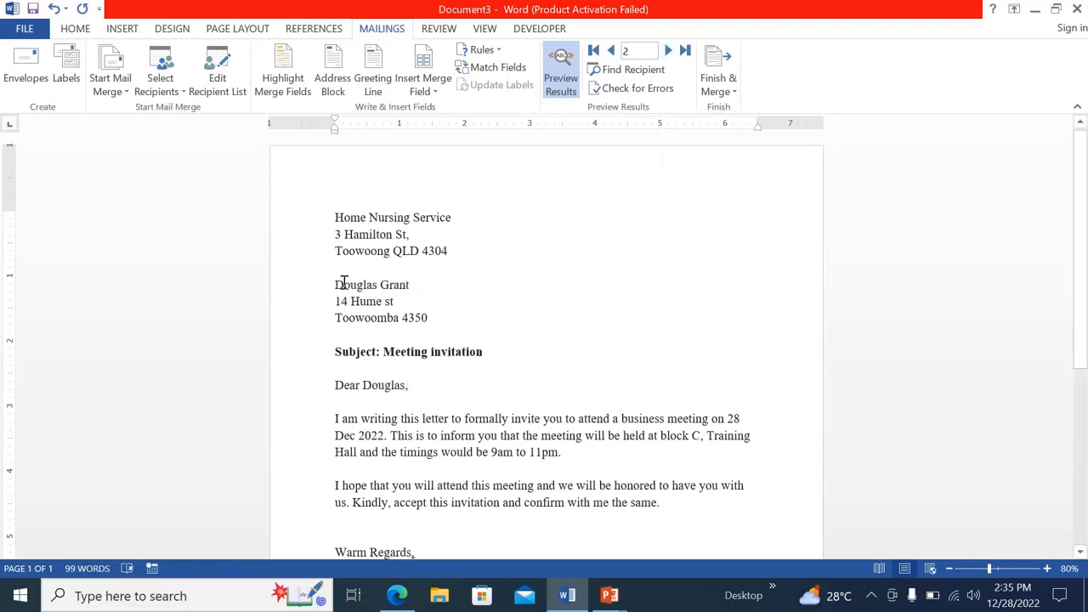
pyautogui.click(668, 51)
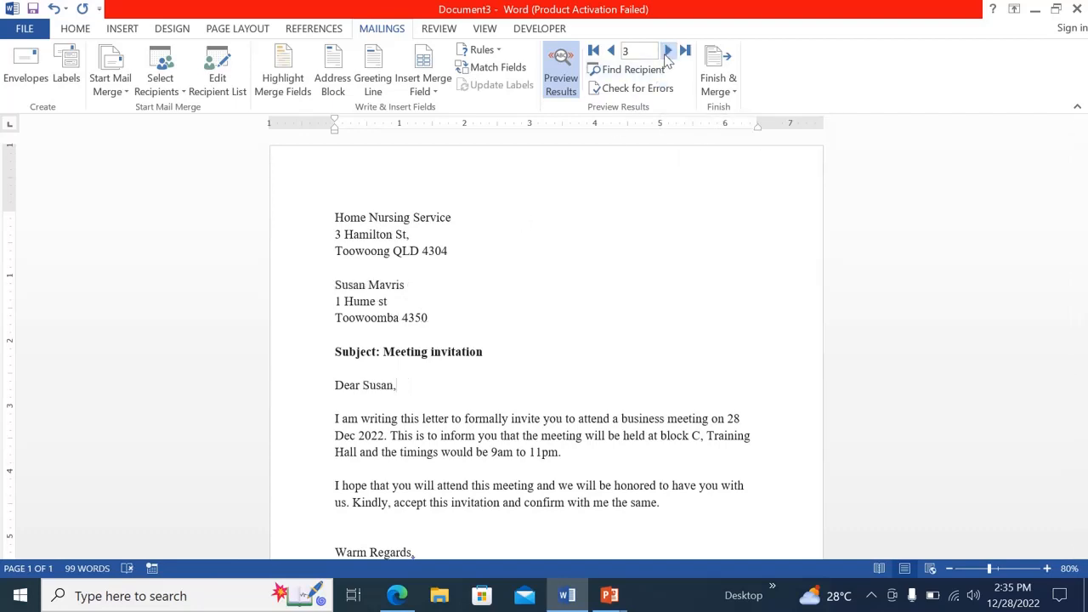
pyautogui.click(668, 51)
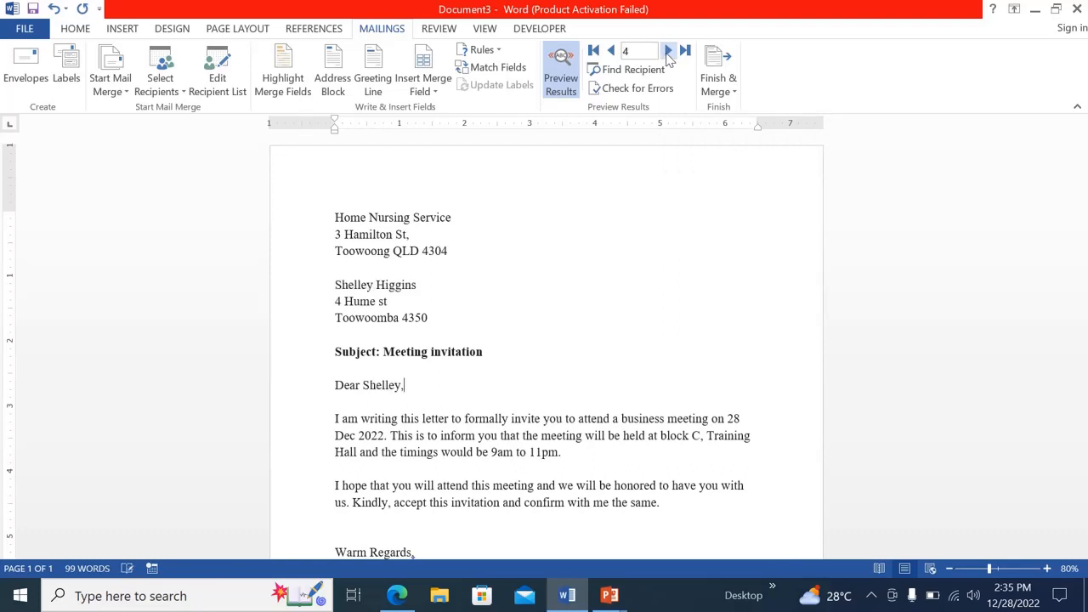
pyautogui.click(668, 51)
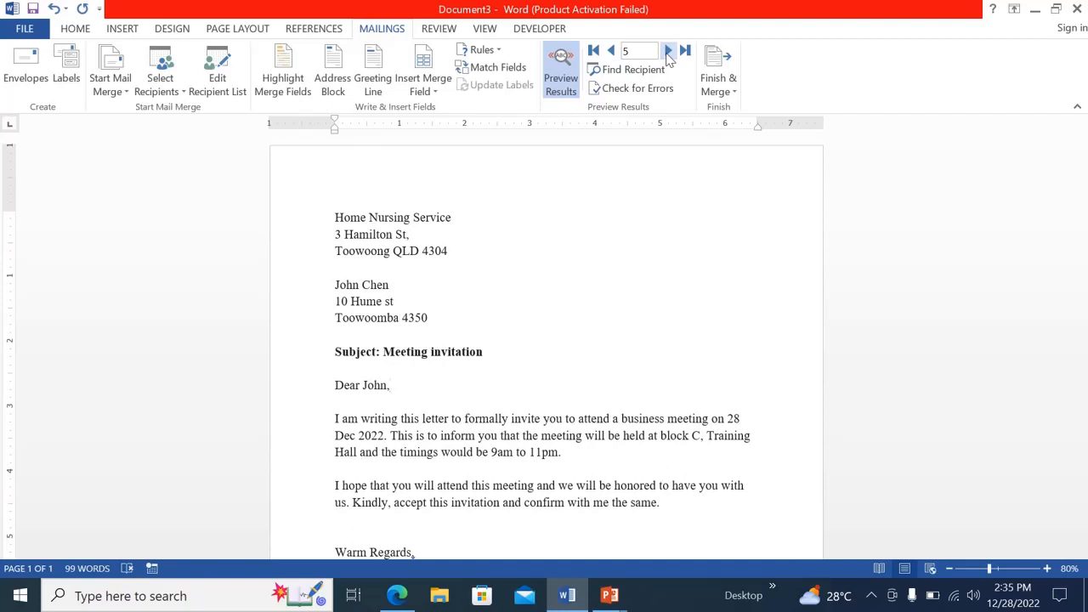
pyautogui.click(668, 51)
pyautogui.click(668, 51)
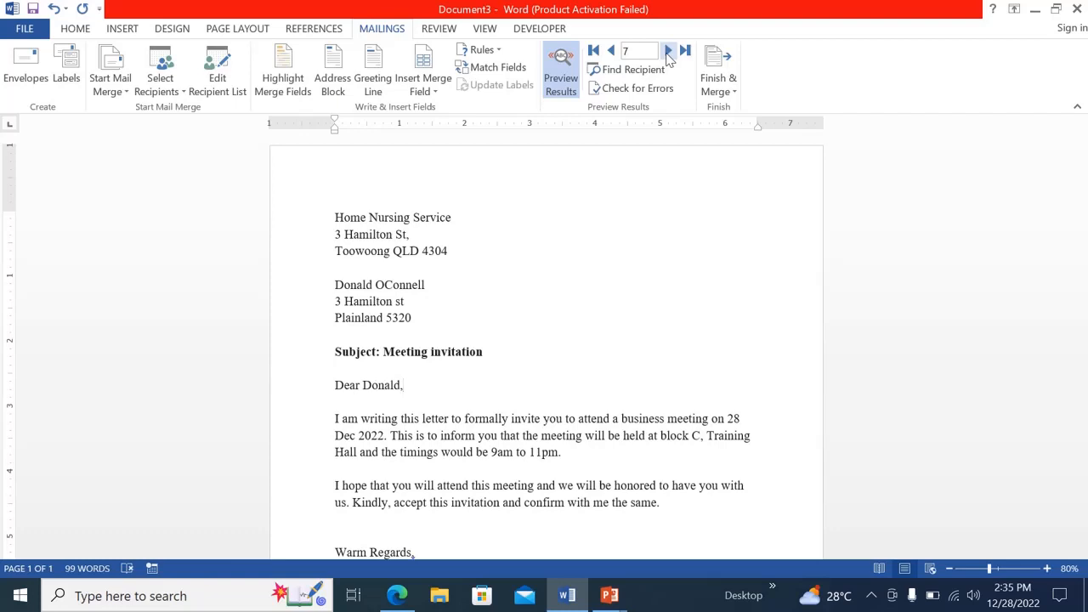
pyautogui.click(668, 51)
pyautogui.click(668, 51)
pyautogui.click(668, 51)
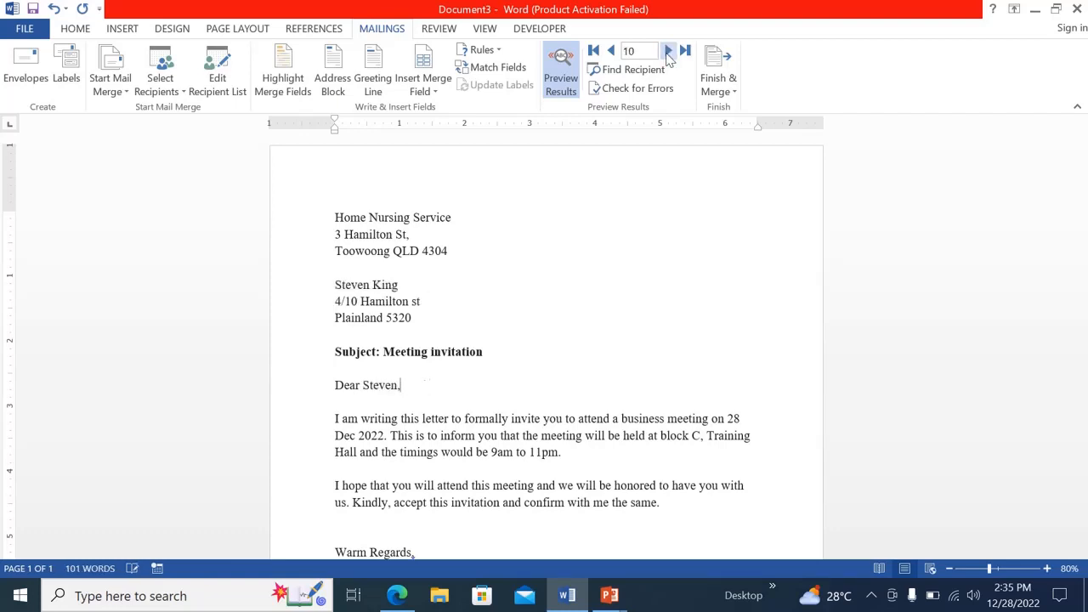
pyautogui.click(668, 51)
pyautogui.click(669, 51)
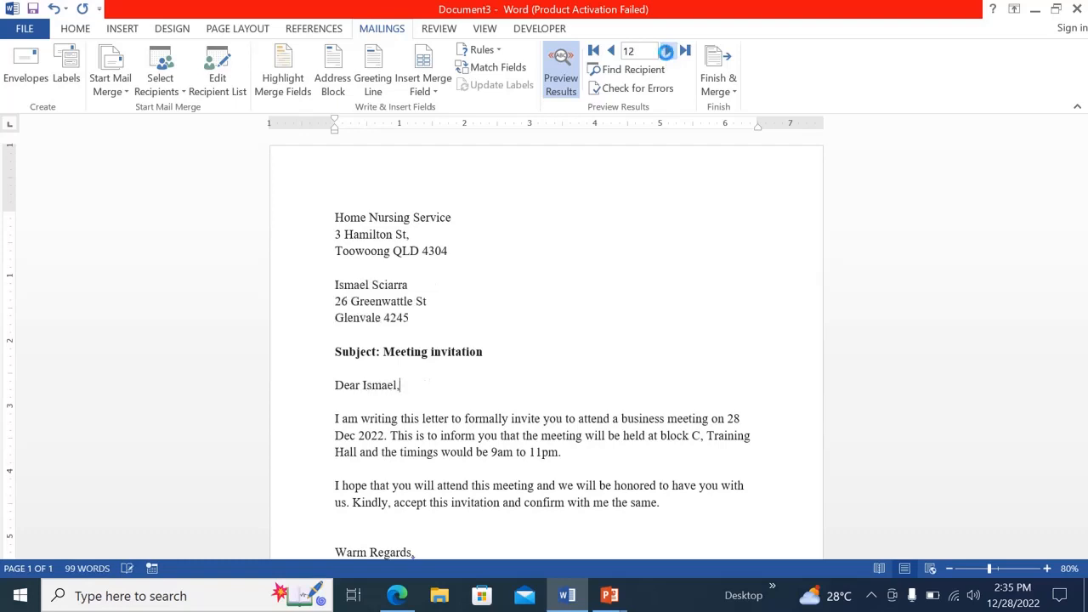
pyautogui.click(668, 51)
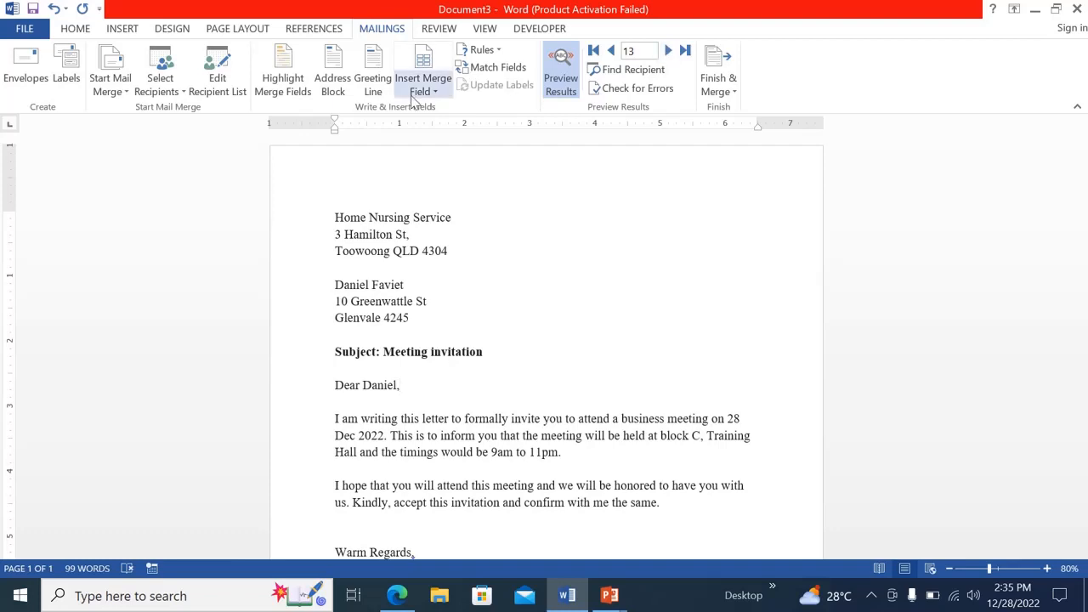
# Filter the mail merge recipient list to records whose city is equal to "Toowoomba" and accept the list
pyautogui.click(222, 93)
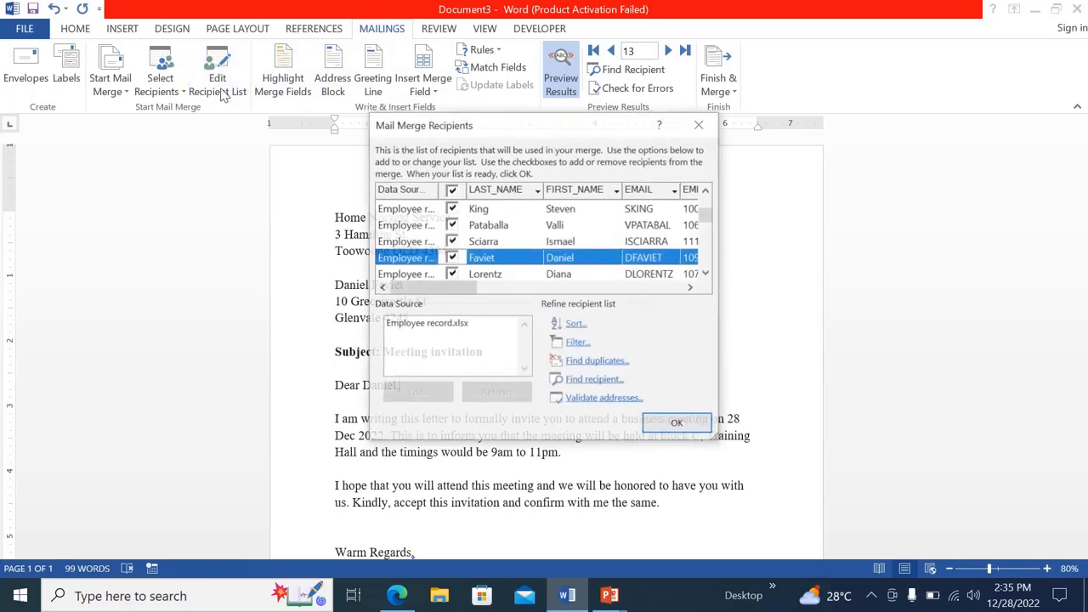
pyautogui.click(576, 343)
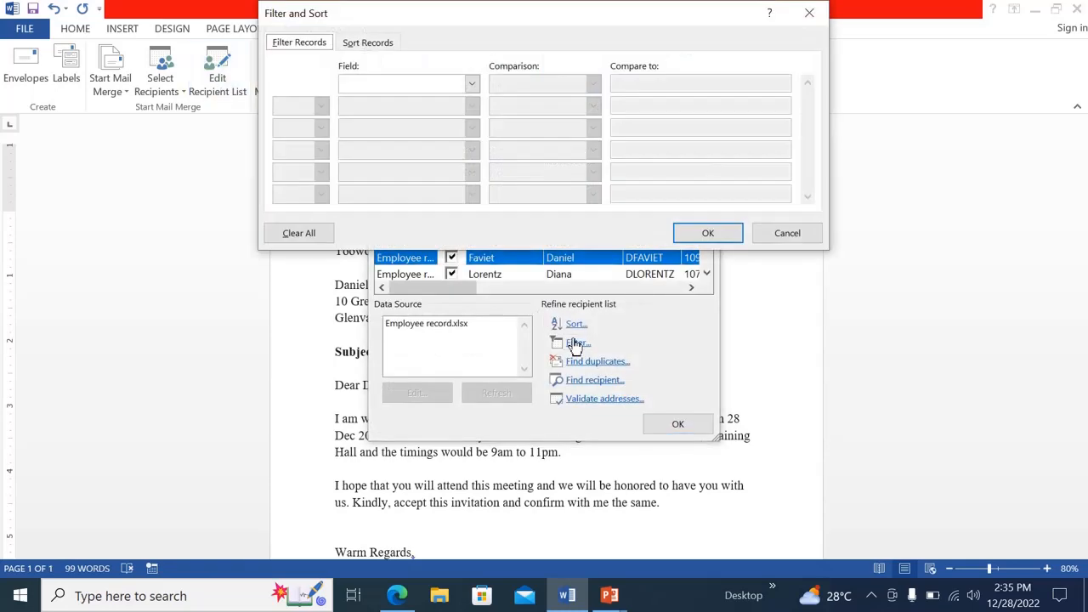
pyautogui.click(471, 84)
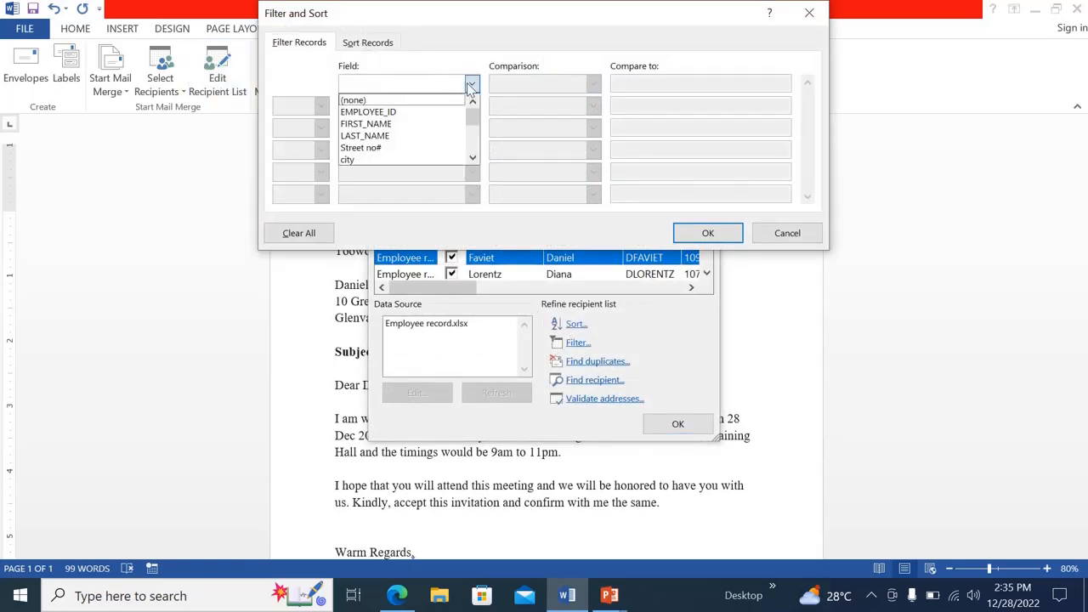
pyautogui.click(418, 160)
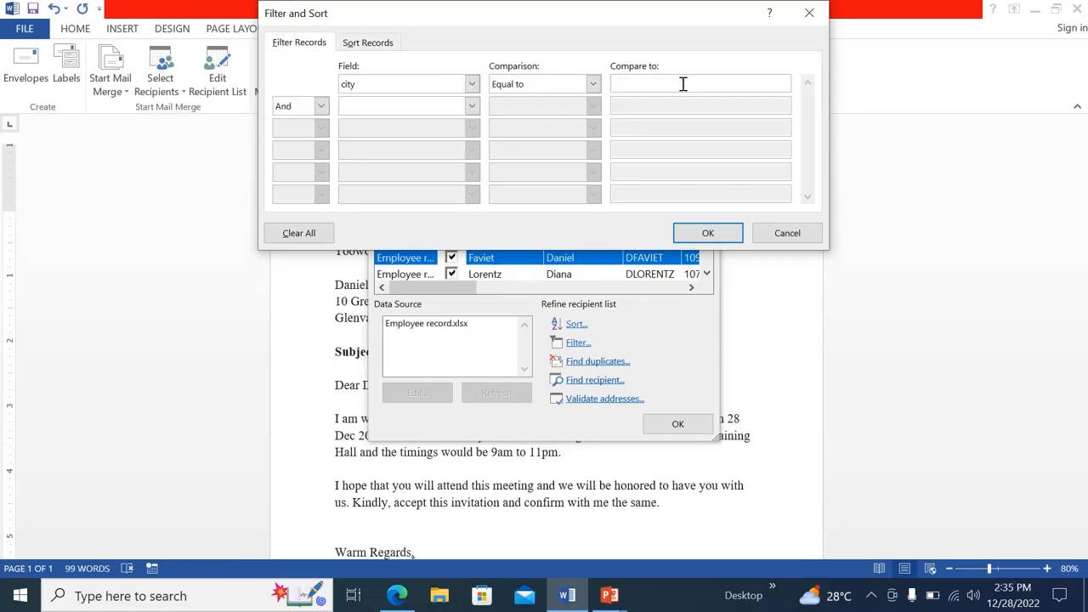
pyautogui.write('Toowoomab')
pyautogui.press('BackSpace')
pyautogui.press('BackSpace')
pyautogui.write('ba')
pyautogui.click(709, 235)
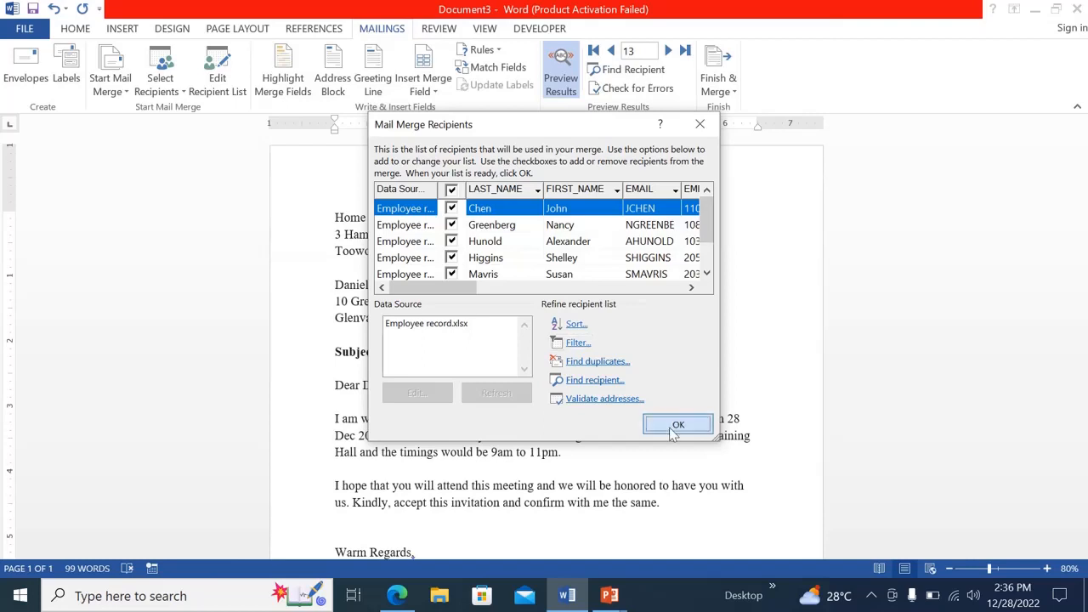
pyautogui.click(671, 428)
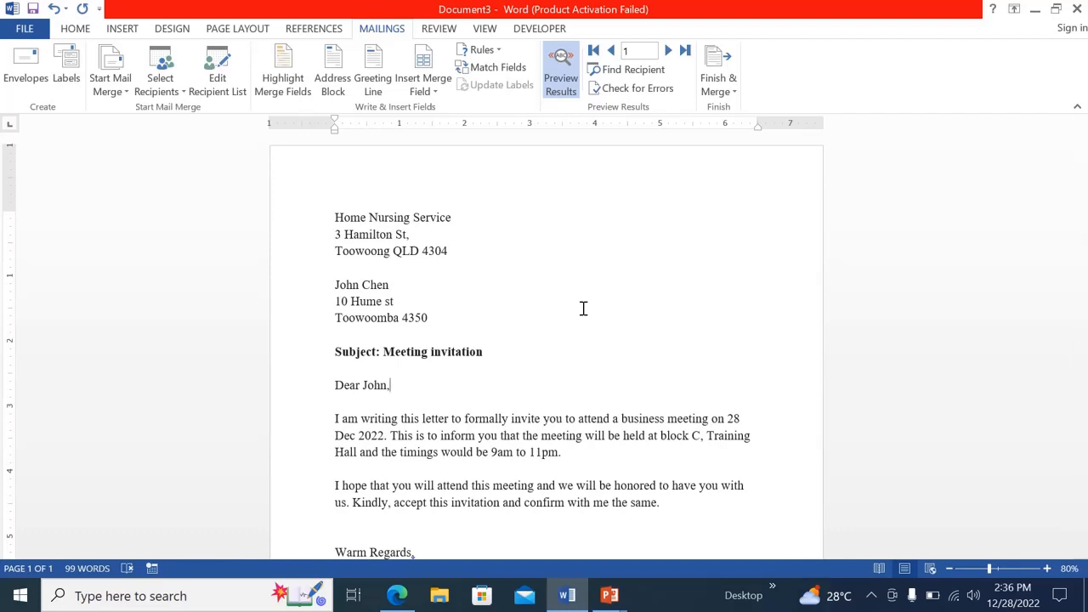
# Browse the filtered letters, going to the first and last records, to check that the addresses are in Toowoomba
pyautogui.click(669, 51)
pyautogui.click(669, 52)
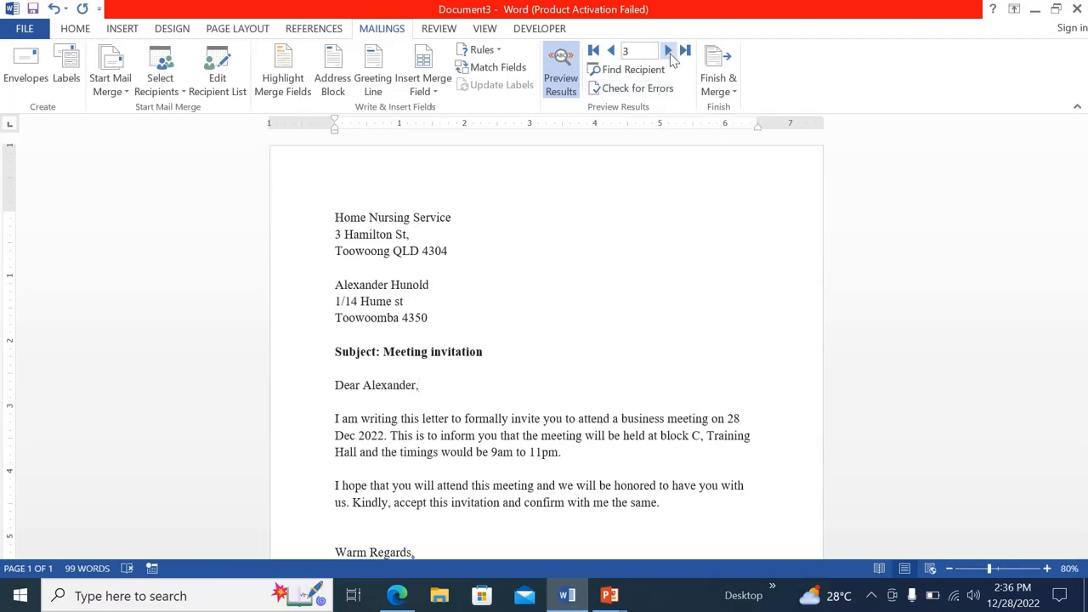
pyautogui.click(595, 51)
pyautogui.click(685, 52)
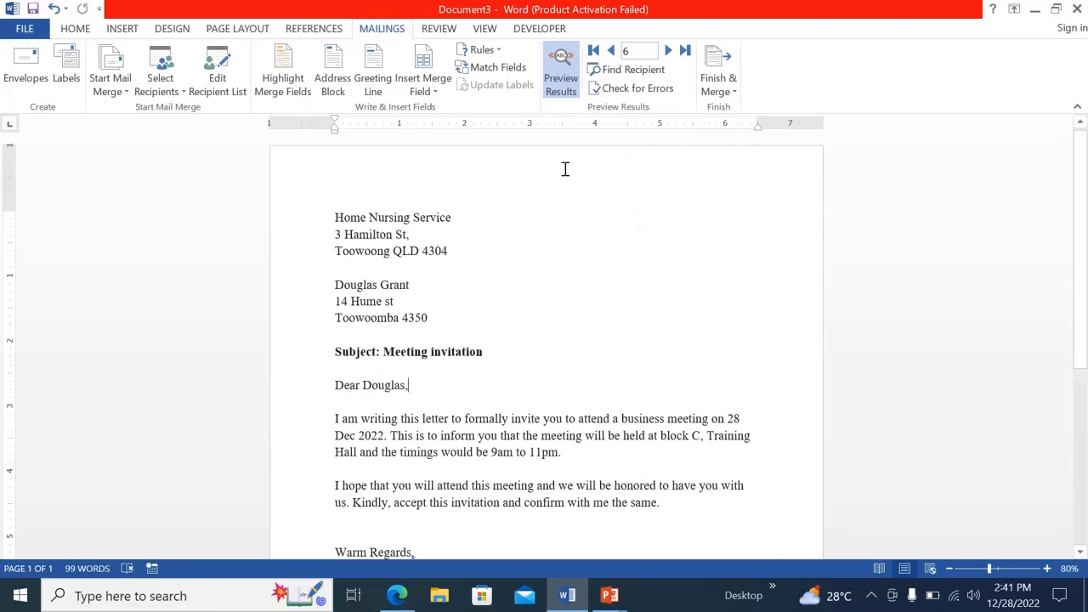
# Examine the options for finishing the merge as e-mail messages, including the "To" field choices, and cancel without sending
pyautogui.click(728, 91)
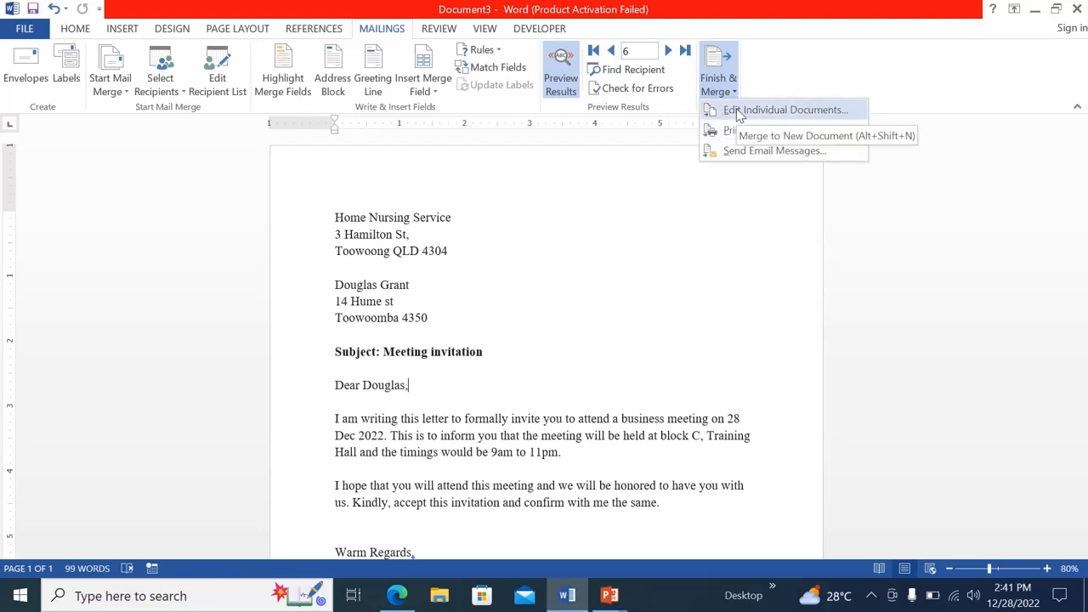
pyautogui.click(730, 151)
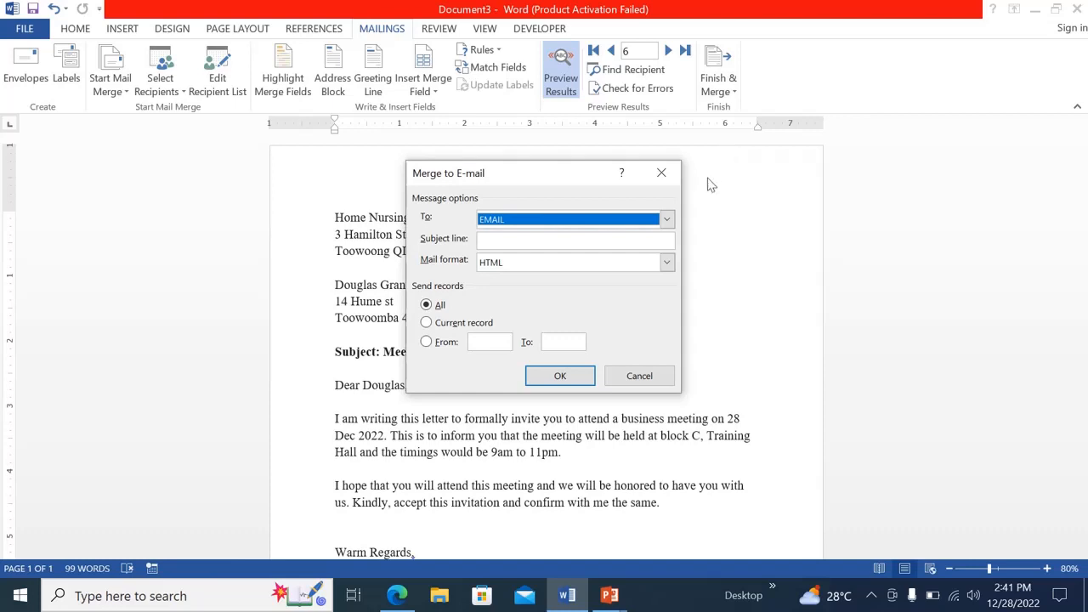
pyautogui.click(668, 220)
pyautogui.click(553, 308)
pyautogui.click(638, 375)
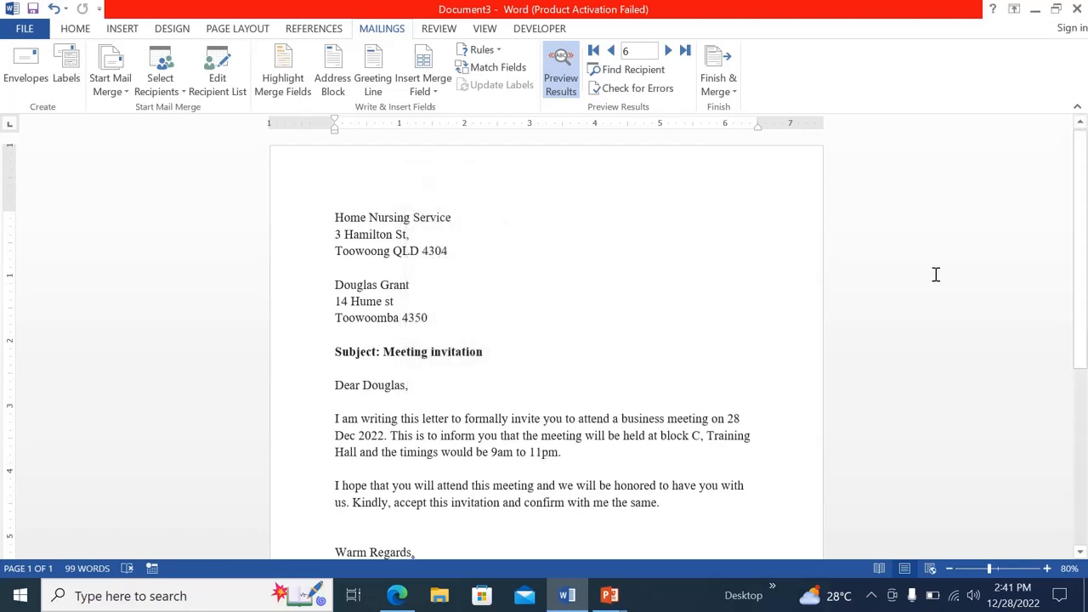